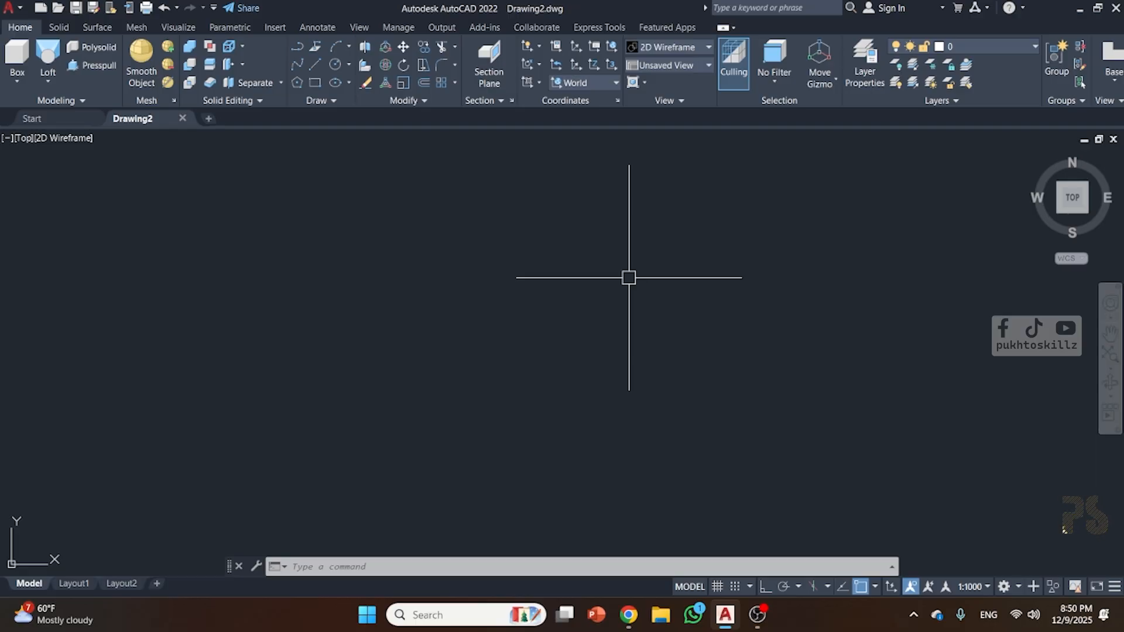
- Draw a box about 3.5 units high in the SW Isometric view and display it in the Conceptual visual style
{"action": "left_click", "coordinate": [1035, 157]}
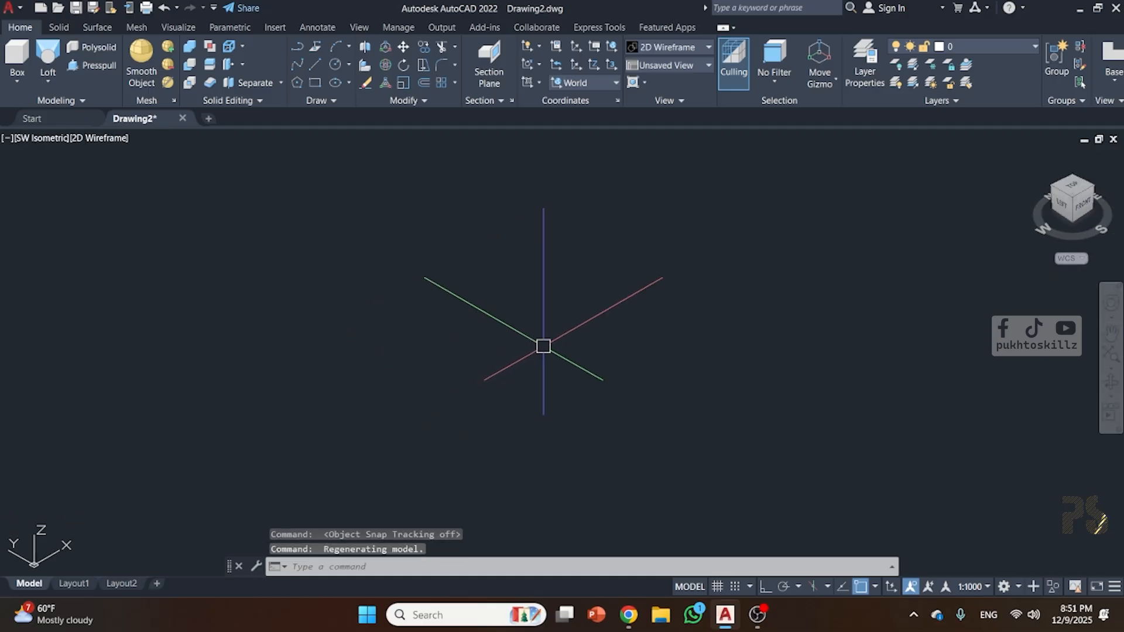
{"action": "type", "text": "BOX"}
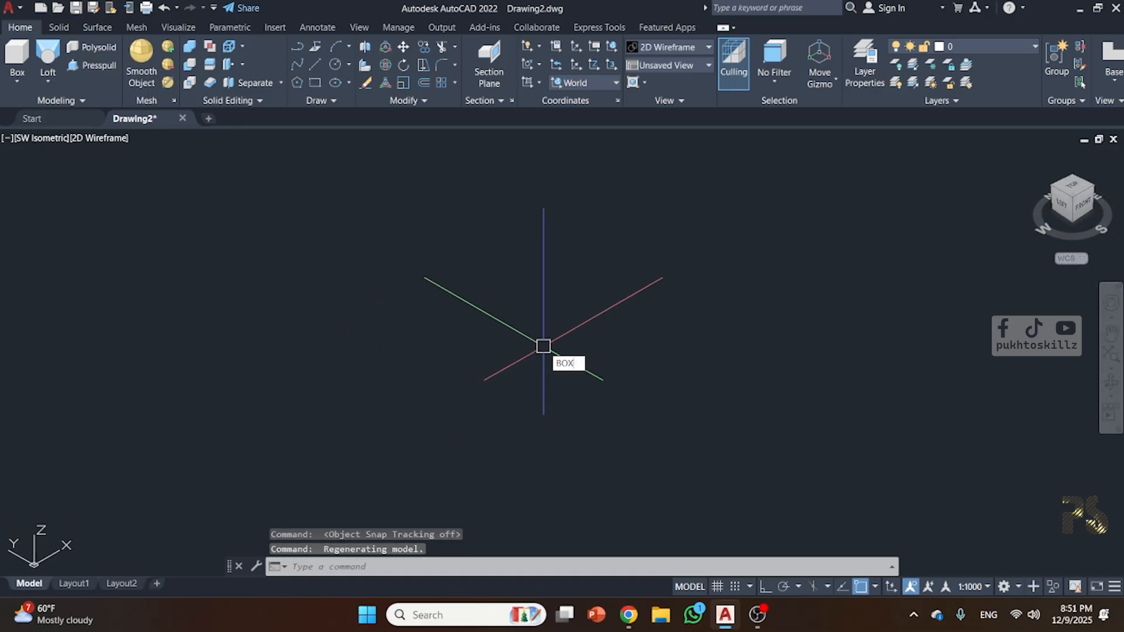
{"action": "key", "text": "Return"}
{"action": "left_click", "coordinate": [535, 347]}
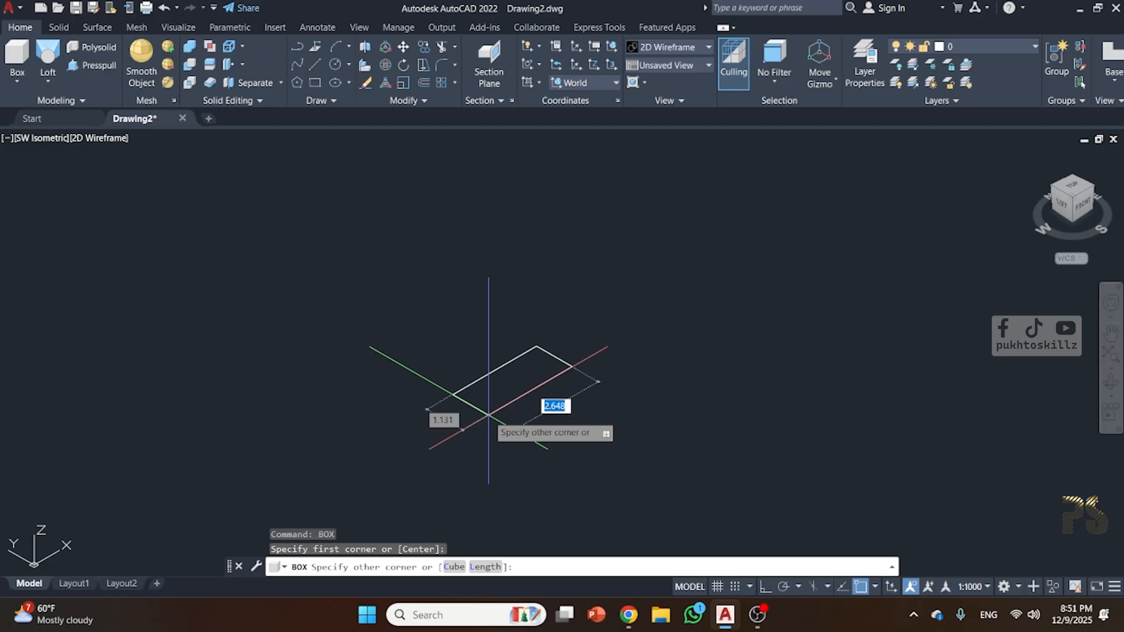
{"action": "left_click", "coordinate": [533, 484]}
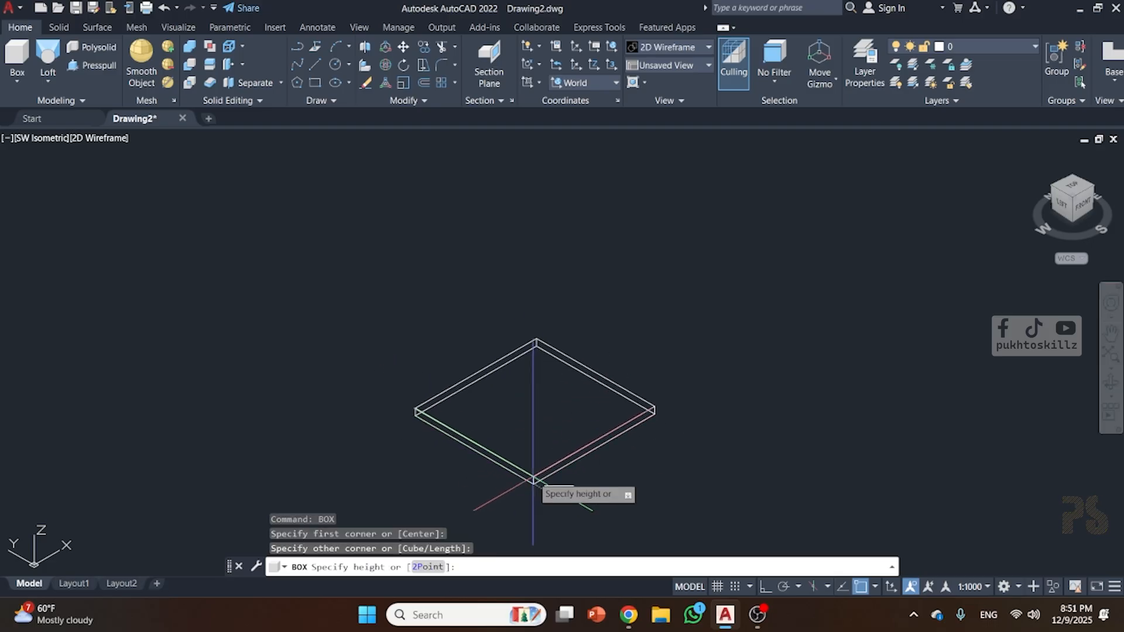
{"action": "left_click", "coordinate": [522, 349]}
{"action": "left_click", "coordinate": [83, 139]}
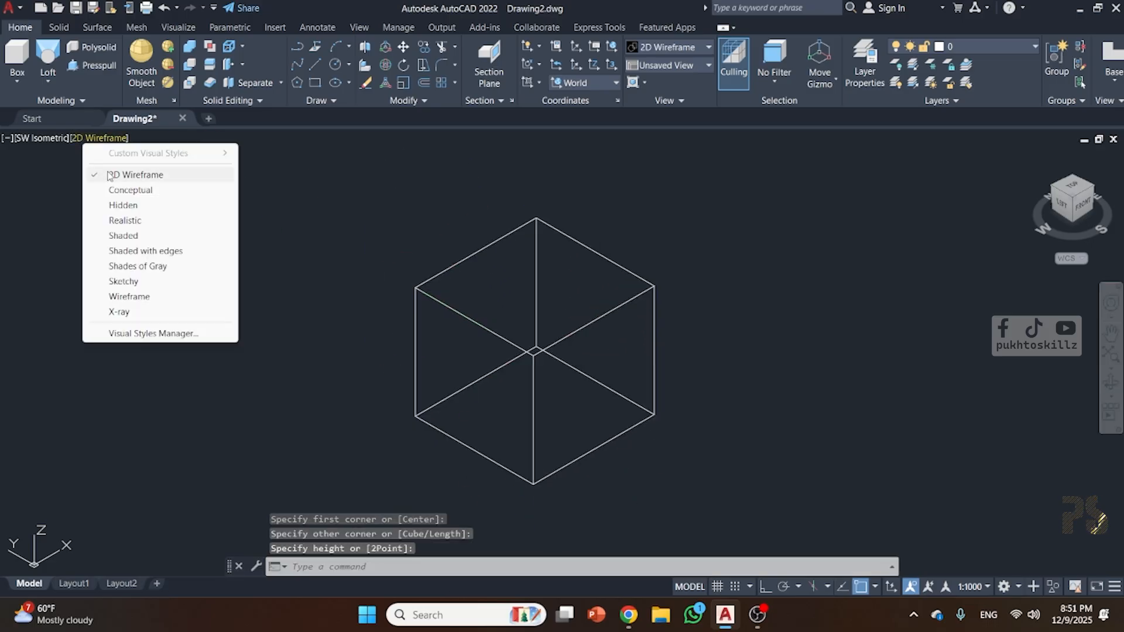
{"action": "left_click", "coordinate": [151, 189]}
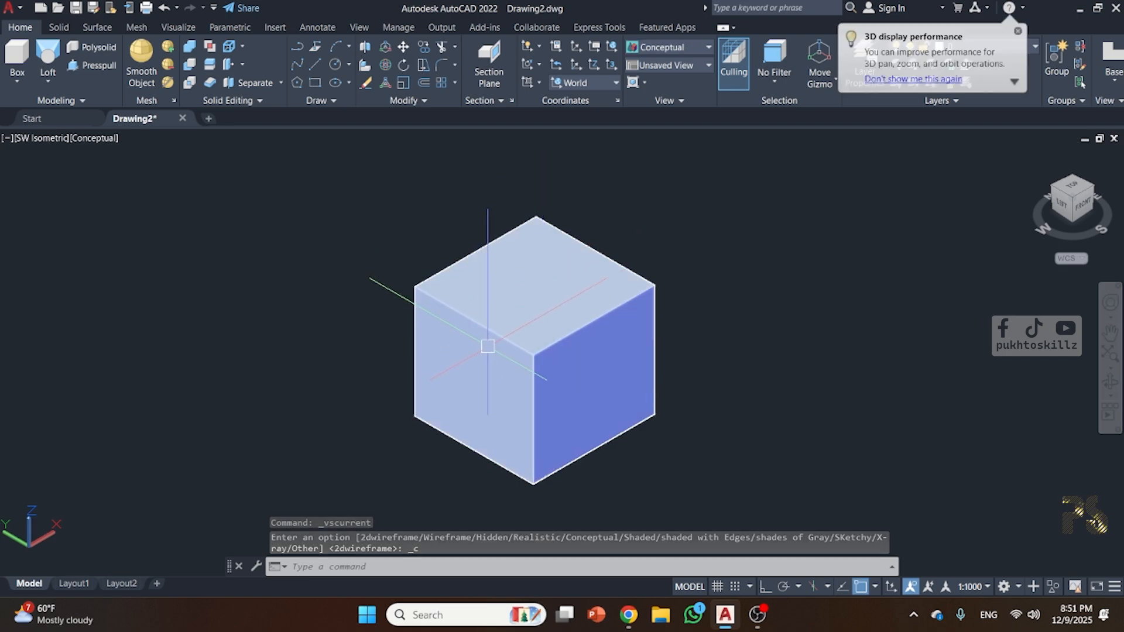
- Examine the box from its top and right faces and return to the home isometric view
{"action": "scroll", "coordinate": [611, 320], "scroll_direction": "down", "scroll_amount": 5}
{"action": "middle_click_drag", "start_coordinate": [613, 324], "coordinate": [631, 293]}
{"action": "scroll", "coordinate": [627, 269], "scroll_direction": "up", "scroll_amount": 2}
{"action": "scroll", "coordinate": [631, 293], "scroll_direction": "up", "scroll_amount": 2}
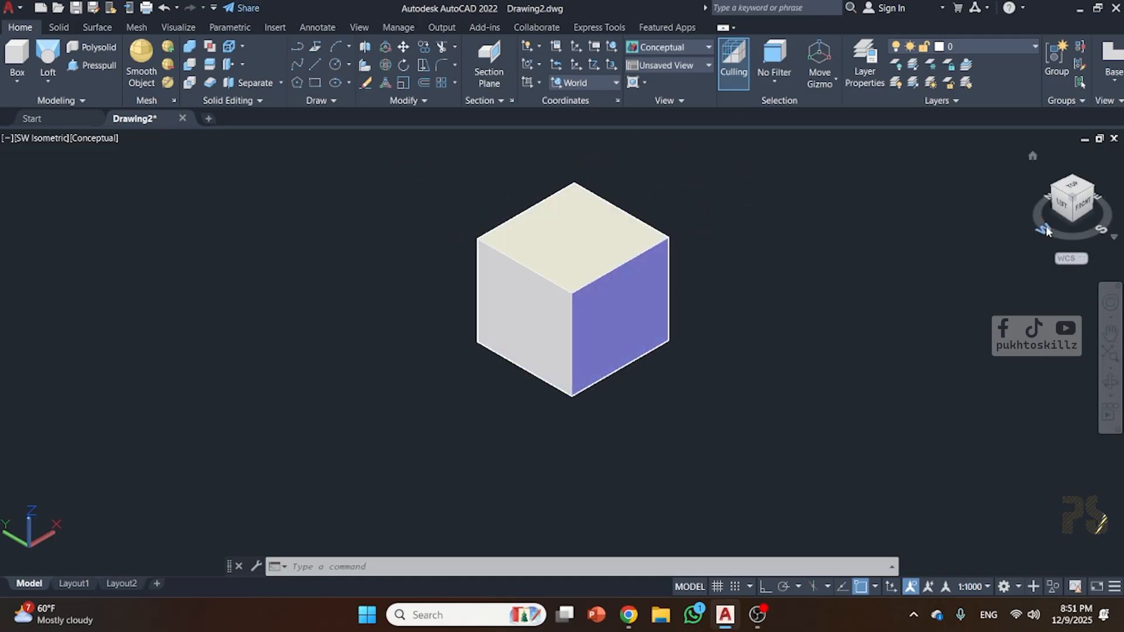
{"action": "left_click_drag", "start_coordinate": [1086, 201], "coordinate": [1082, 186]}
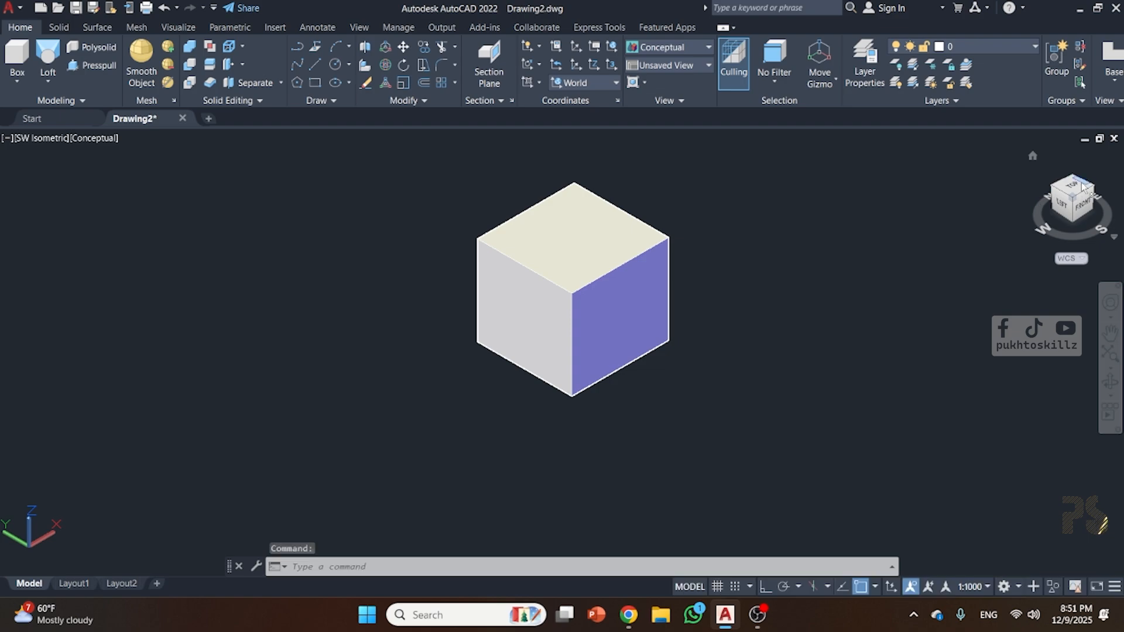
{"action": "left_click", "coordinate": [1092, 187]}
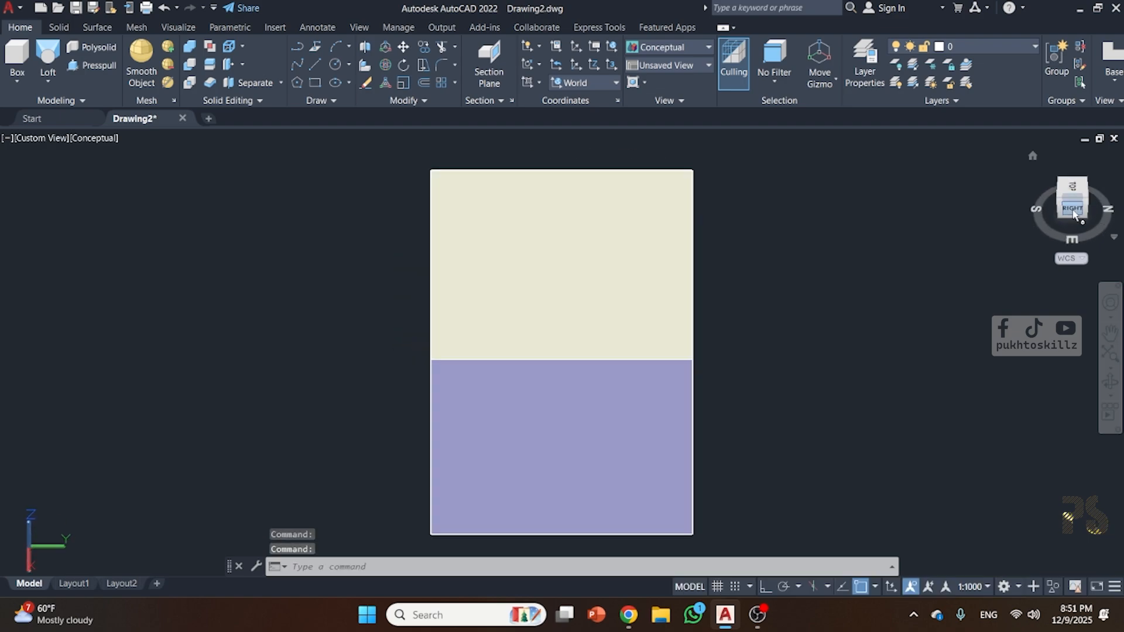
{"action": "left_click", "coordinate": [1032, 157]}
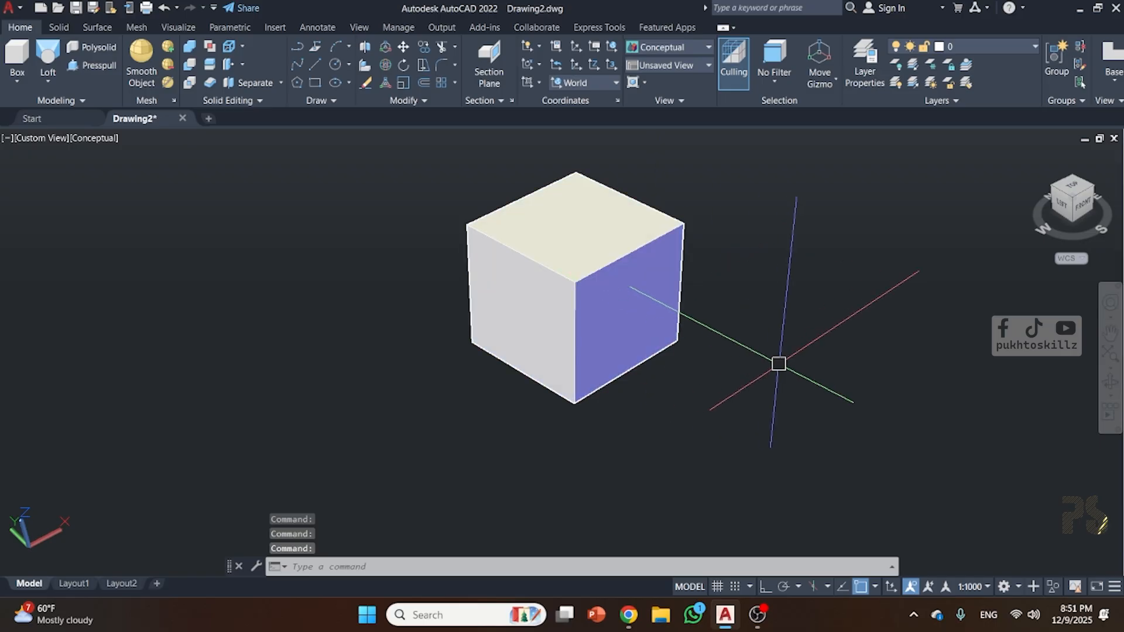
- Try to draw a circle of about 4.43 radius over the box's front face while the World UCS is active
{"action": "type", "text": "c"}
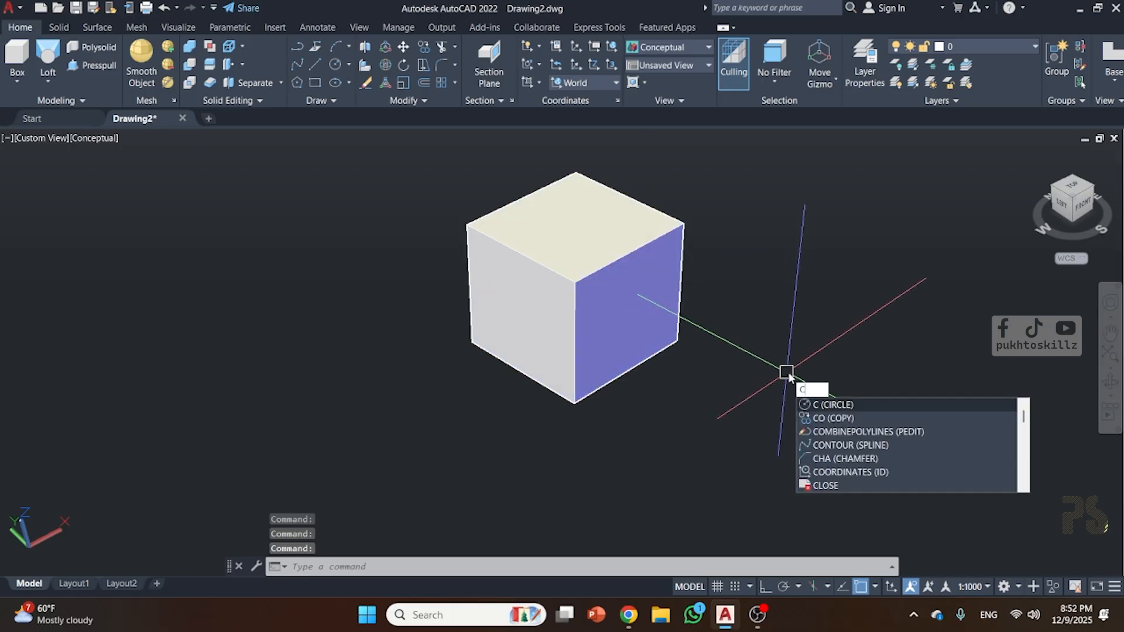
{"action": "key", "text": "Return"}
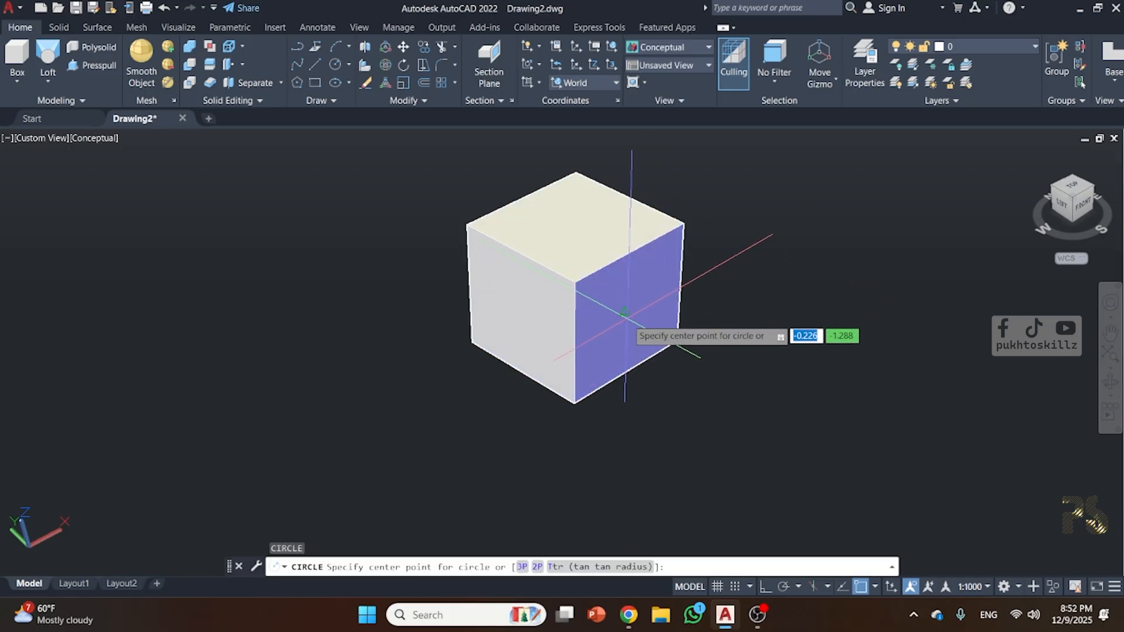
{"action": "left_click", "coordinate": [627, 340]}
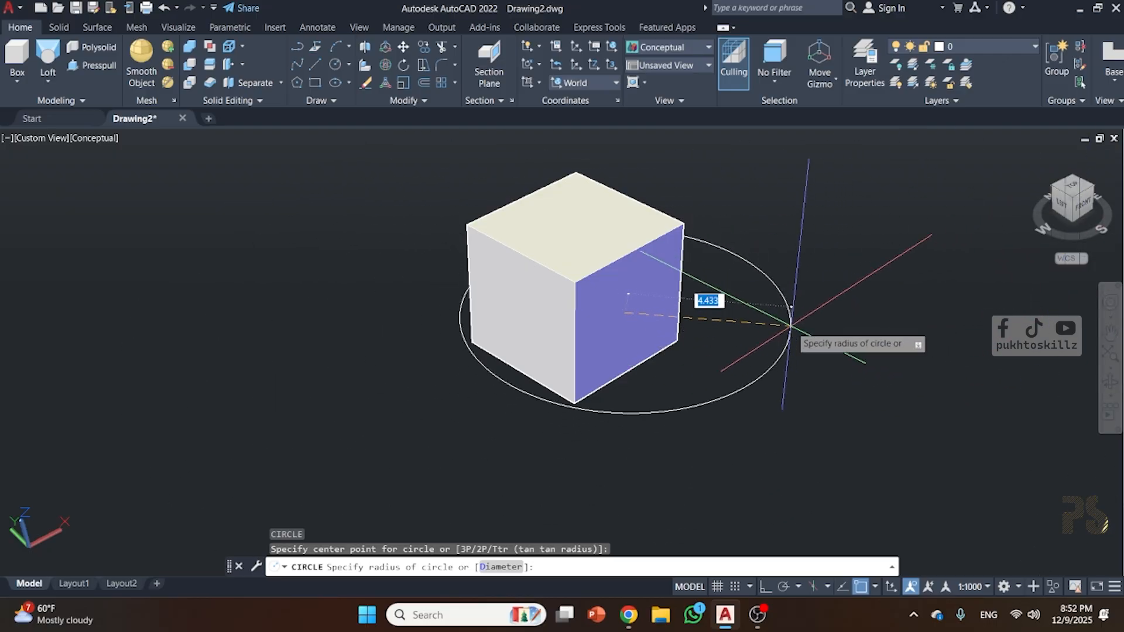
{"action": "left_click", "coordinate": [790, 325]}
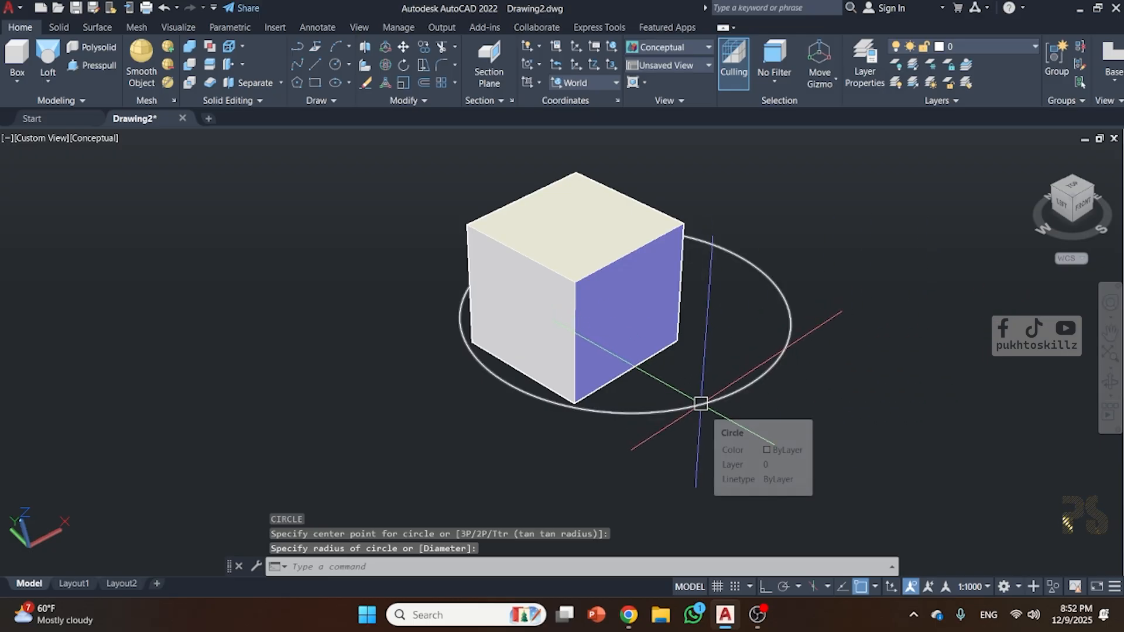
- Try extruding the circle upward, cancel the extrusion, and delete the circle
{"action": "type", "text": "ext"}
{"action": "key", "text": "Return"}
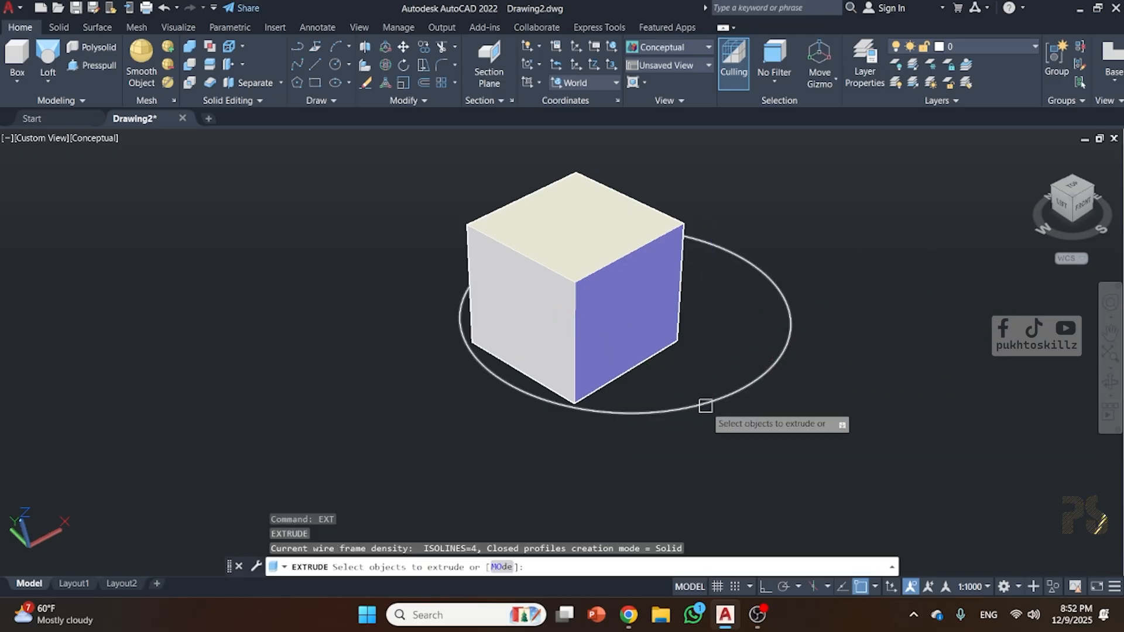
{"action": "left_click", "coordinate": [701, 404]}
{"action": "key", "text": "Return"}
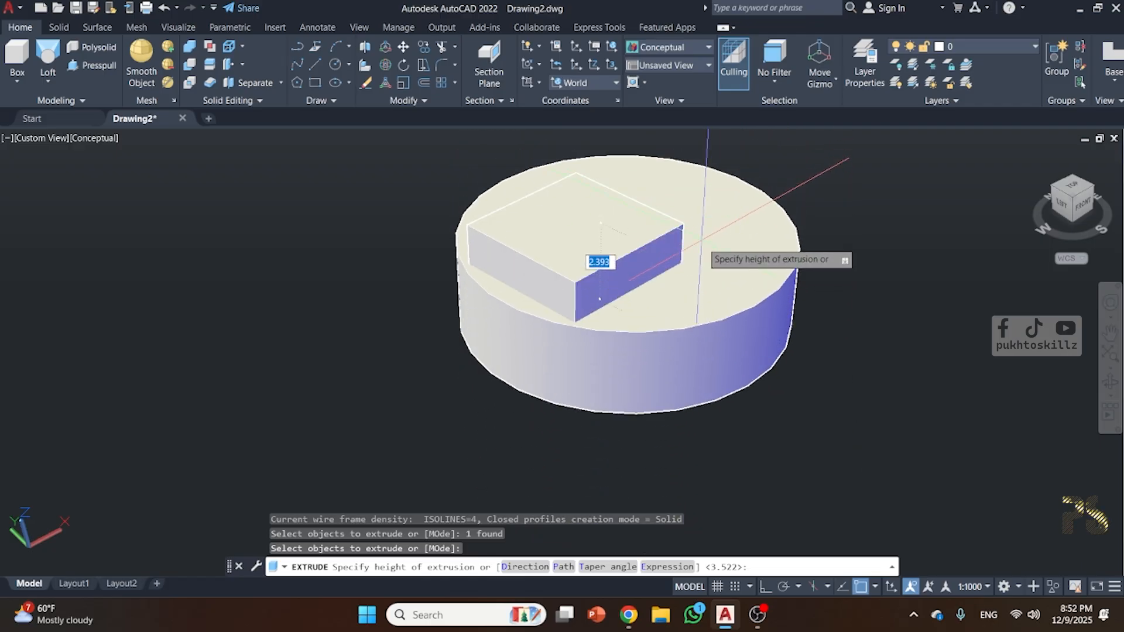
{"action": "key", "text": "Escape"}
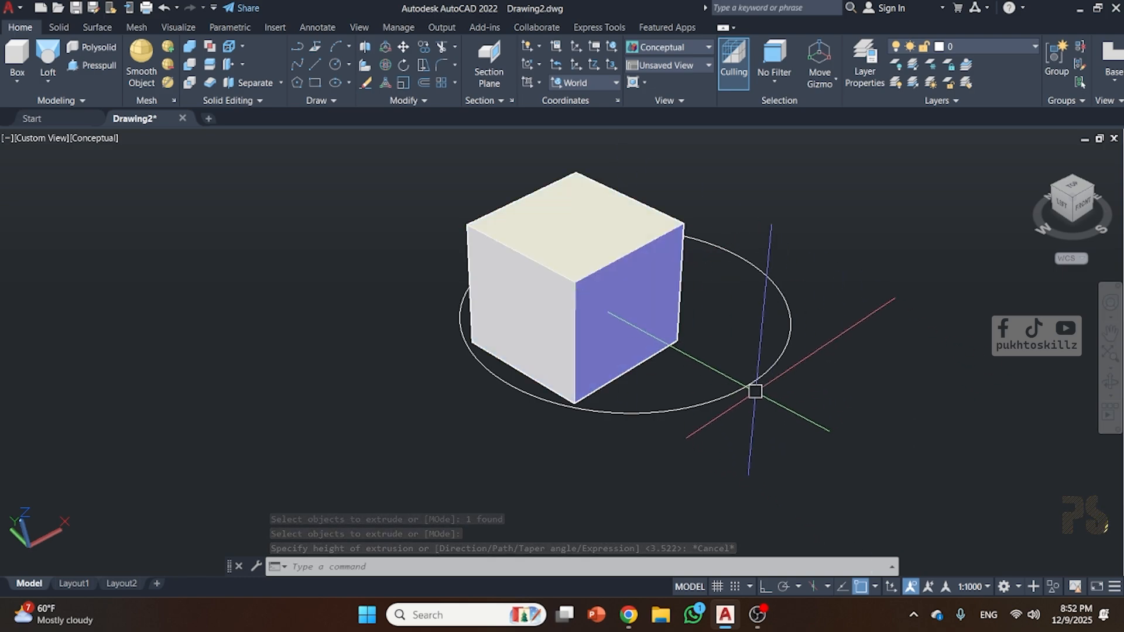
{"action": "left_click", "coordinate": [753, 382]}
{"action": "key", "text": "Delete"}
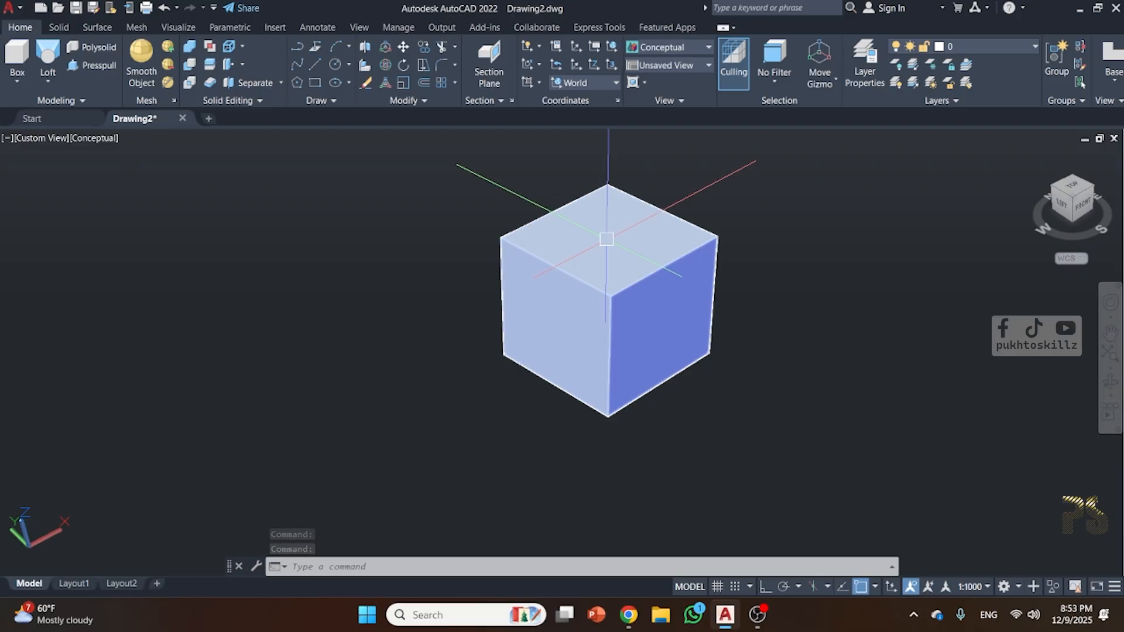
- Draw a trial circle of about 4.13 radius centred on the box's top face and delete it
{"action": "key", "text": "Return"}
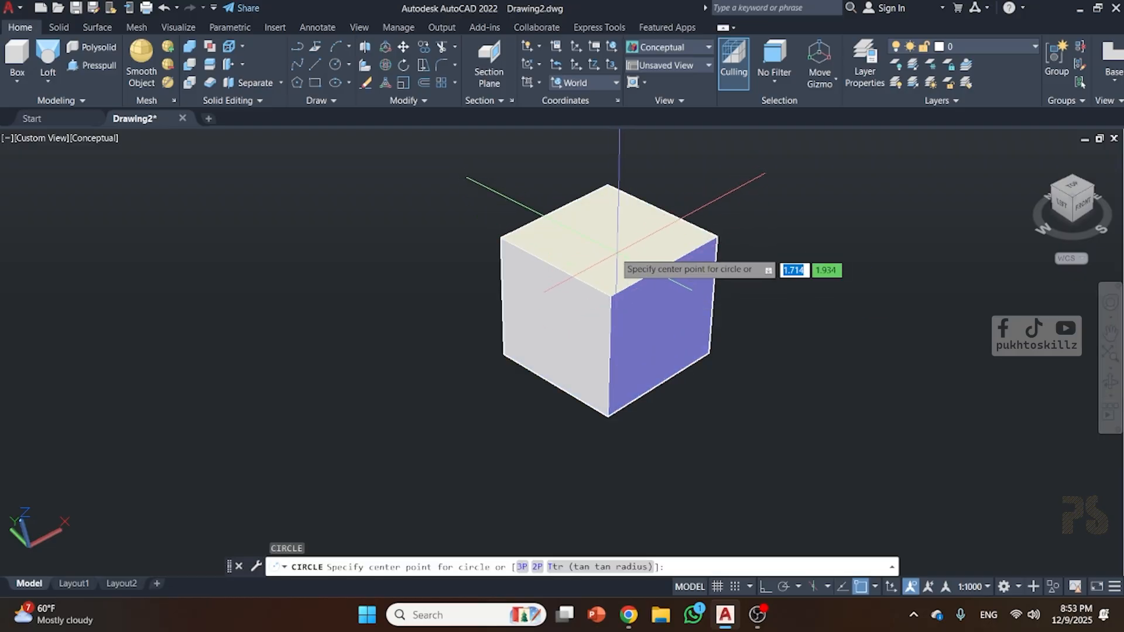
{"action": "left_click", "coordinate": [606, 242]}
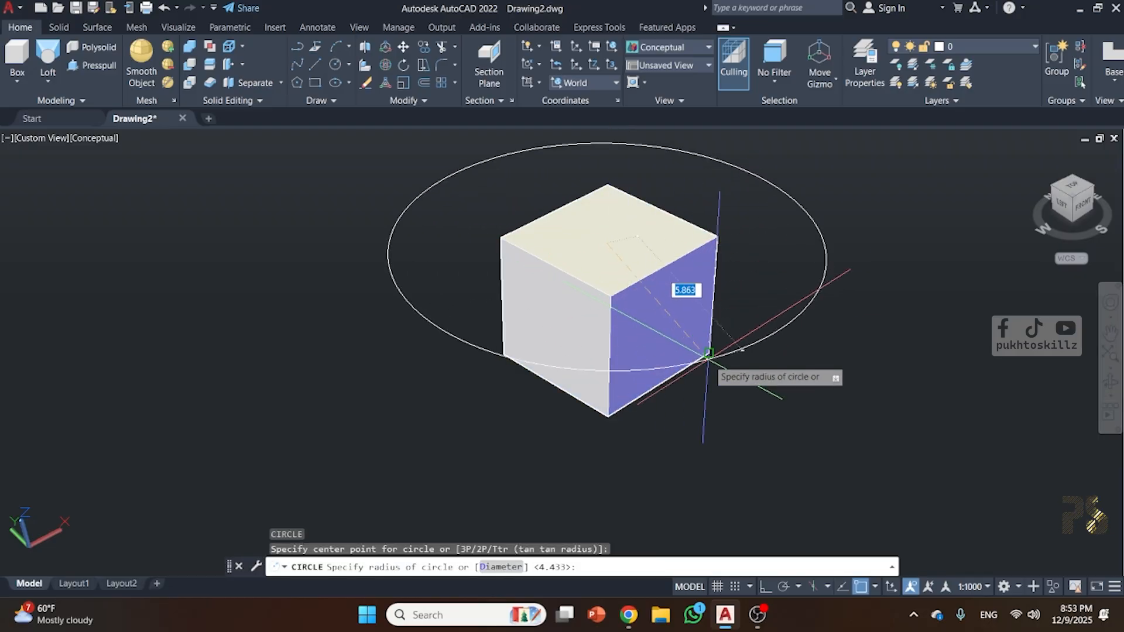
{"action": "left_click", "coordinate": [674, 368]}
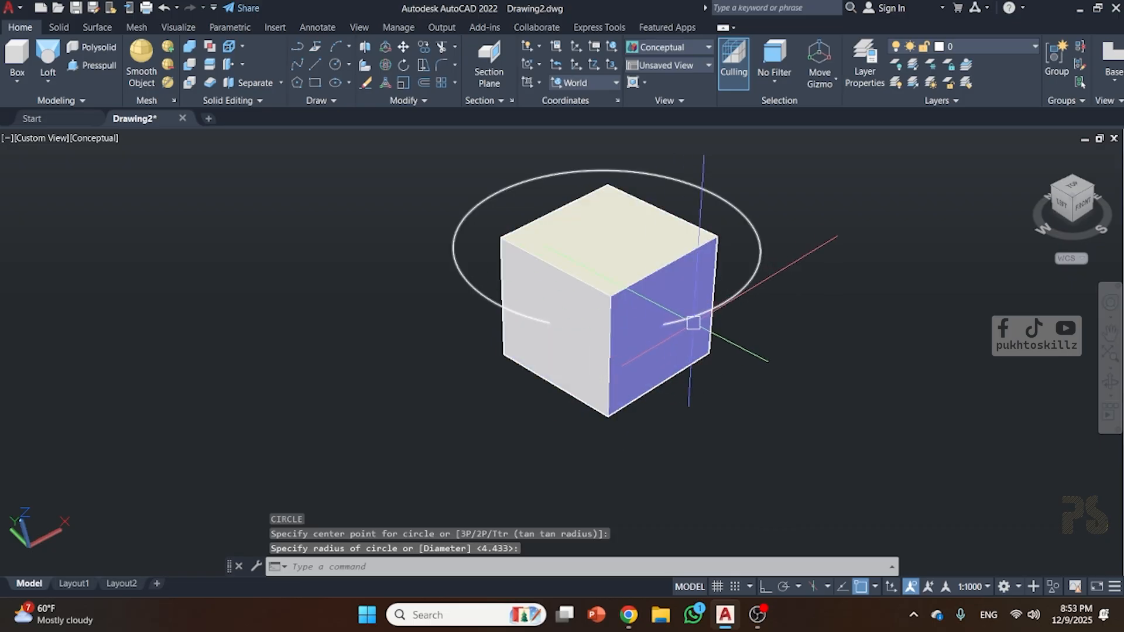
{"action": "left_click", "coordinate": [693, 316]}
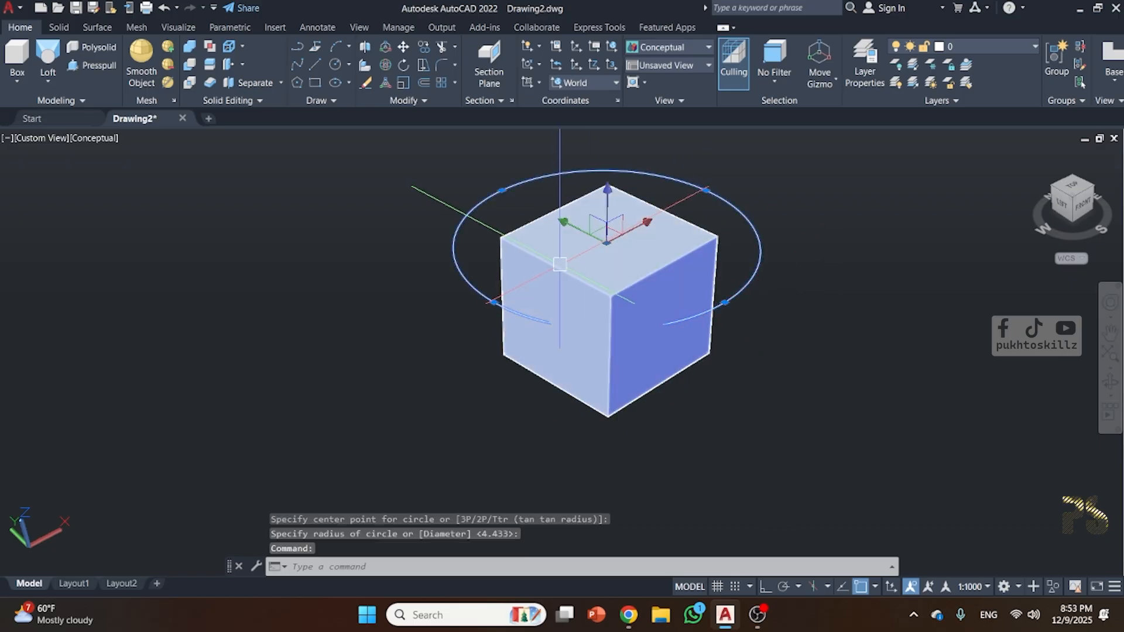
{"action": "key", "text": "Delete"}
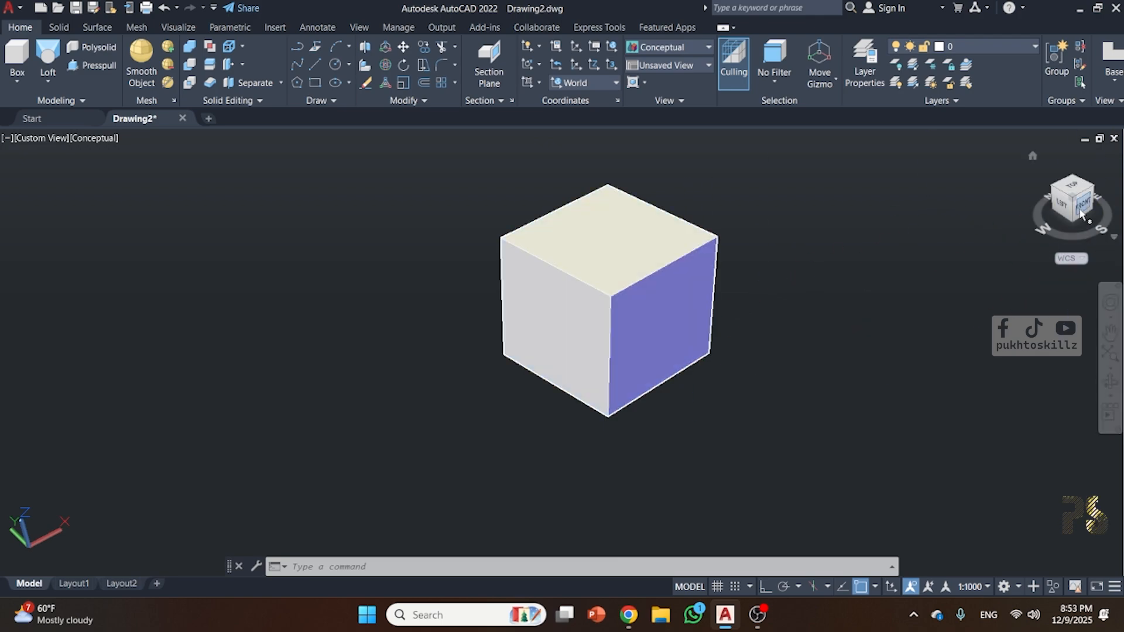
- Set the user coordinate system to Front
{"action": "left_click", "coordinate": [598, 86]}
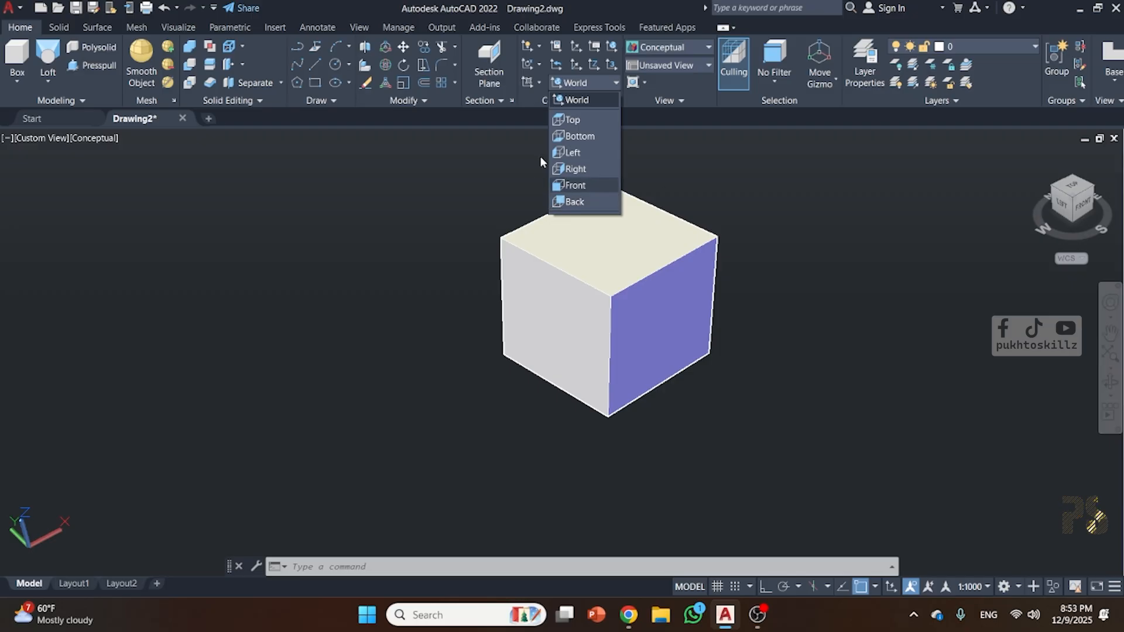
{"action": "left_click", "coordinate": [577, 186]}
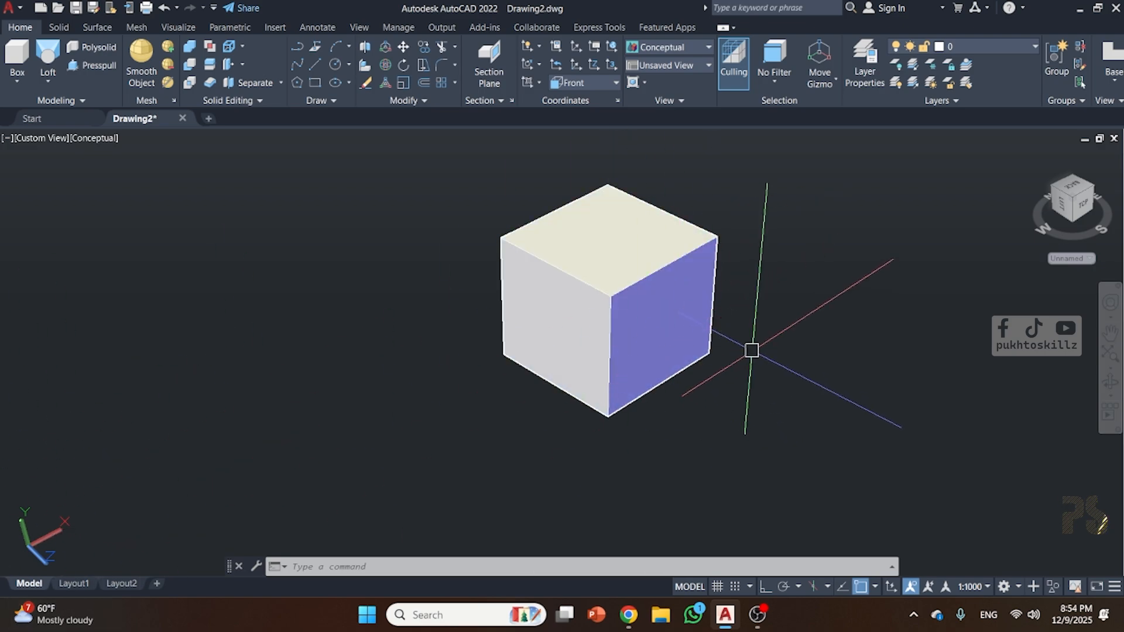
{"action": "type", "text": "c"}
{"action": "key", "text": "Return"}
{"action": "left_click", "coordinate": [855, 321]}
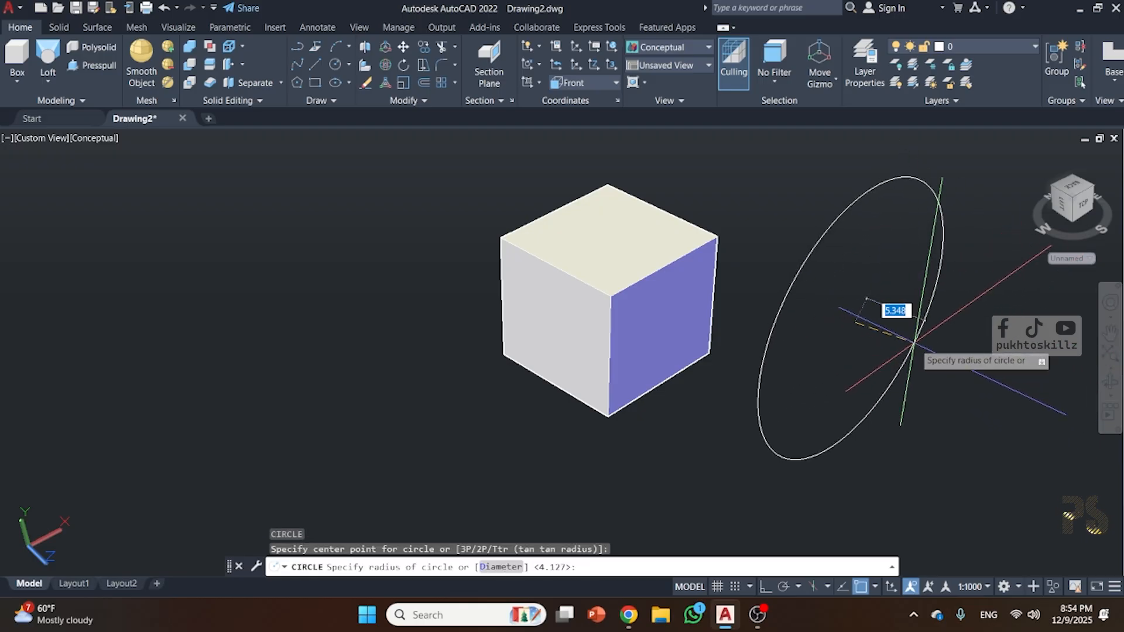
{"action": "key", "text": "Escape"}
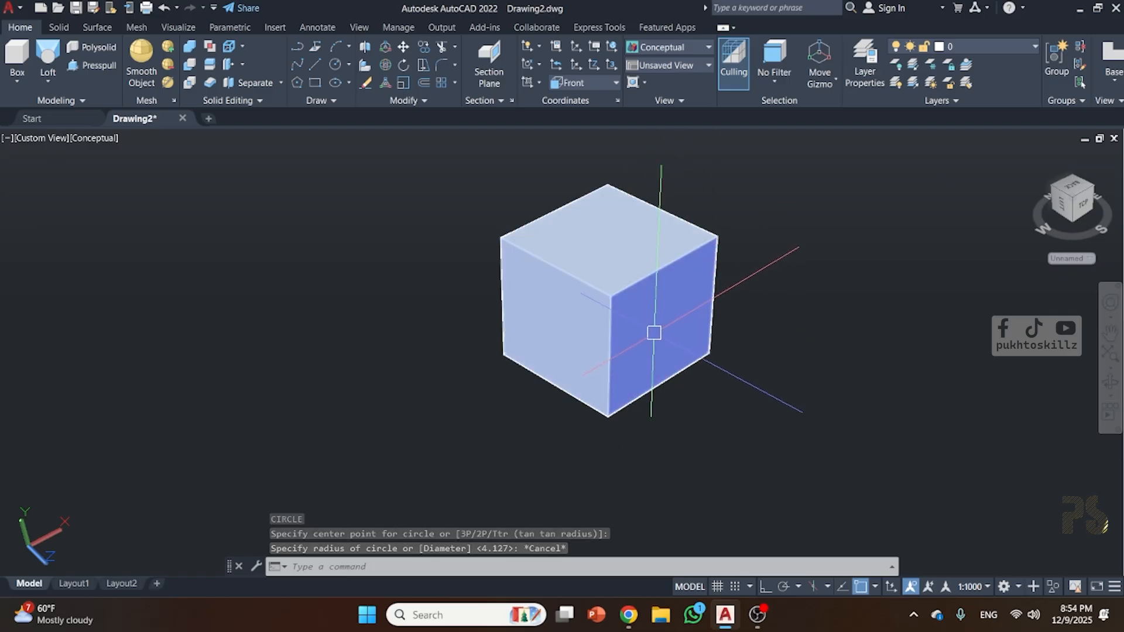
{"action": "type", "text": "c"}
{"action": "key", "text": "Return"}
{"action": "key", "text": "Escape"}
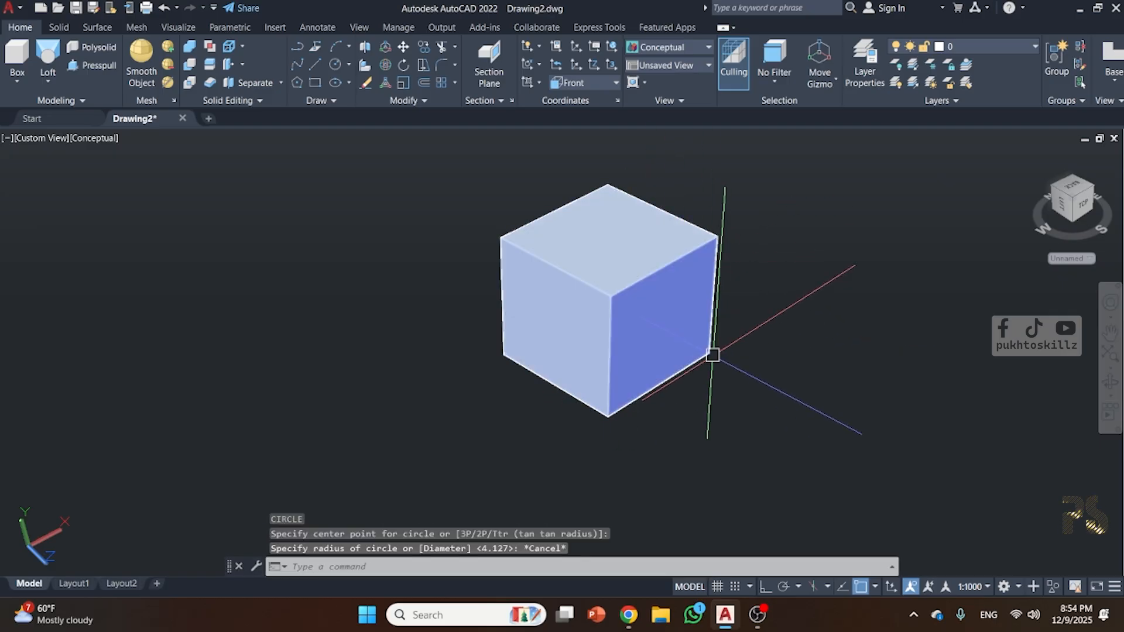
{"action": "key", "text": "Return"}
{"action": "left_click", "coordinate": [668, 323]}
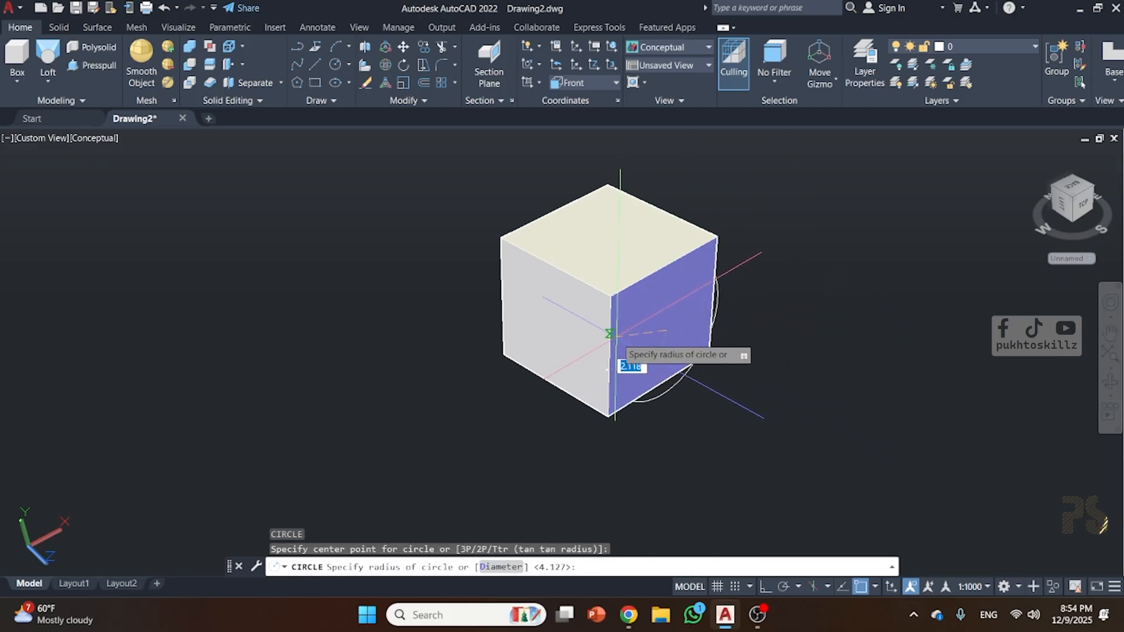
{"action": "key", "text": "Escape"}
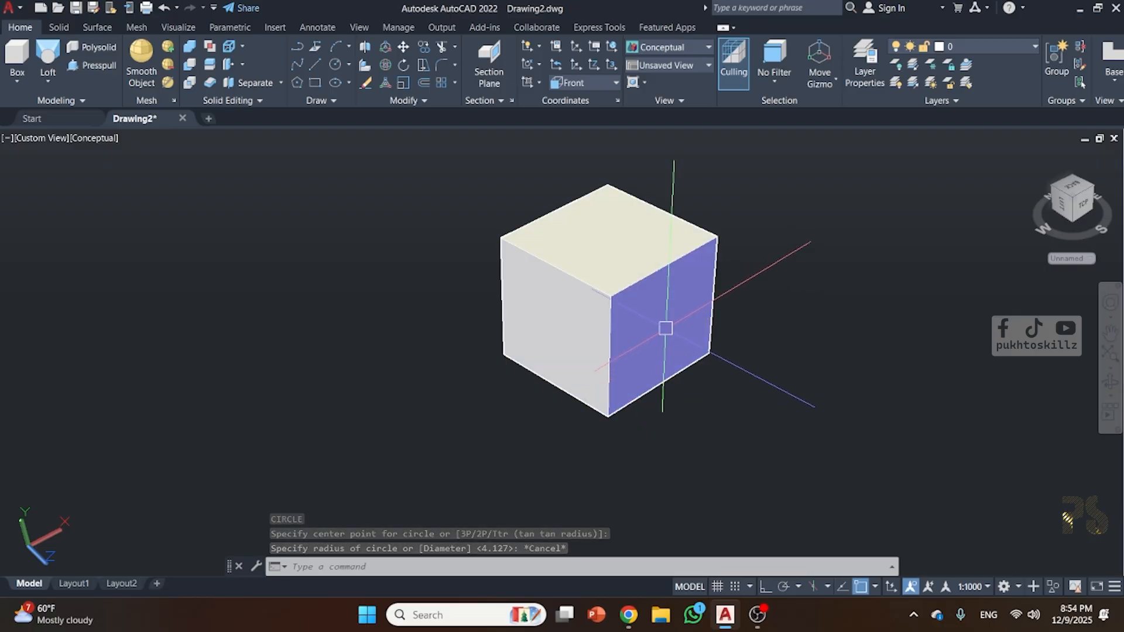
- Draw a line across the box's front face between the midpoints of its two vertical edges
{"action": "type", "text": "l"}
{"action": "key", "text": "Return"}
{"action": "left_click", "coordinate": [609, 358]}
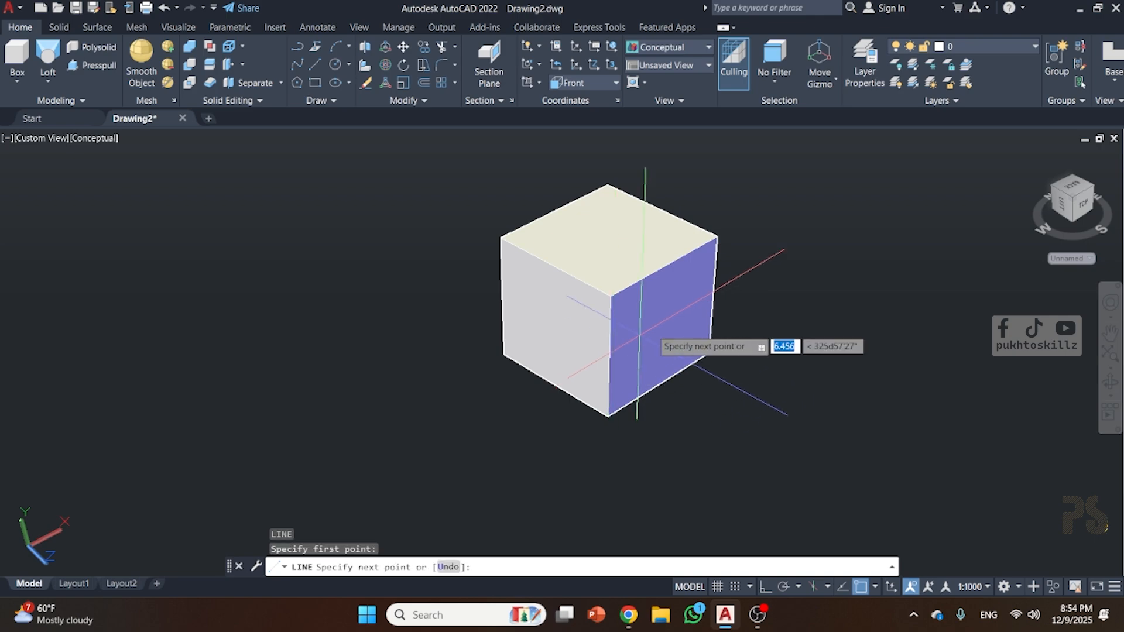
{"action": "left_click", "coordinate": [713, 296]}
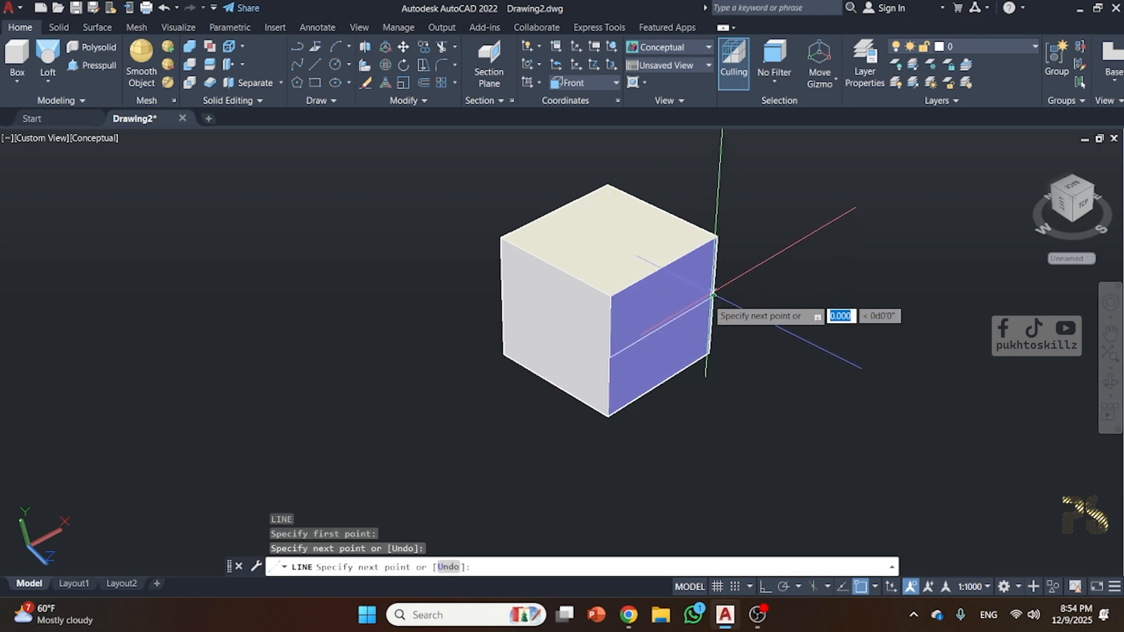
{"action": "key", "text": "Return"}
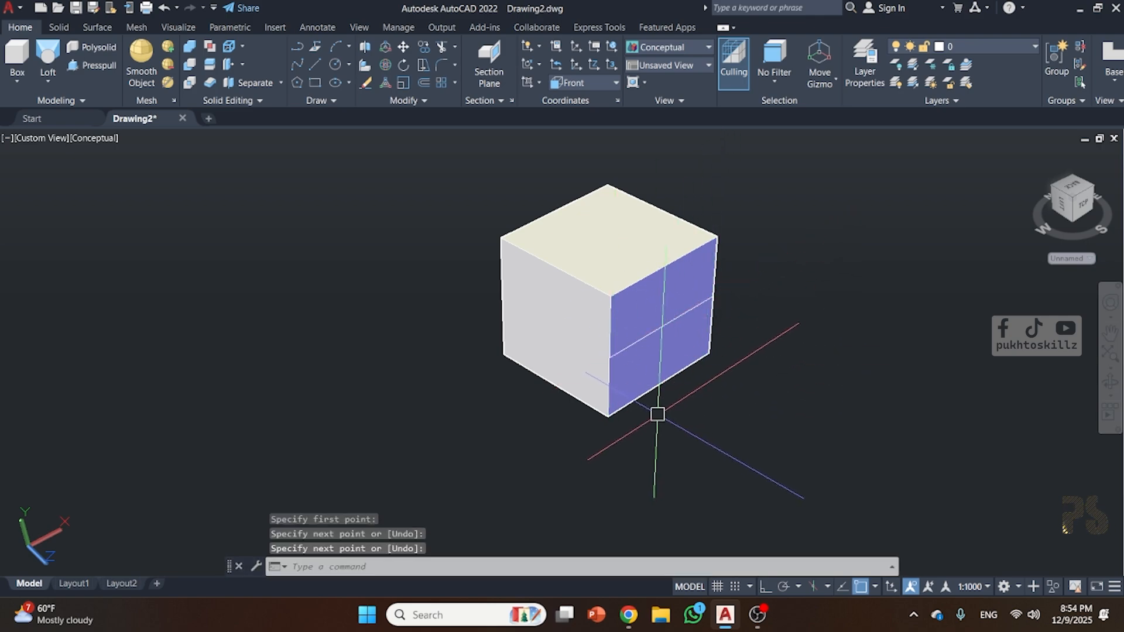
- Draw a circle of about 1.1 radius centred on the midpoint of the front face's guide line and delete that line
{"action": "type", "text": "c"}
{"action": "key", "text": "Return"}
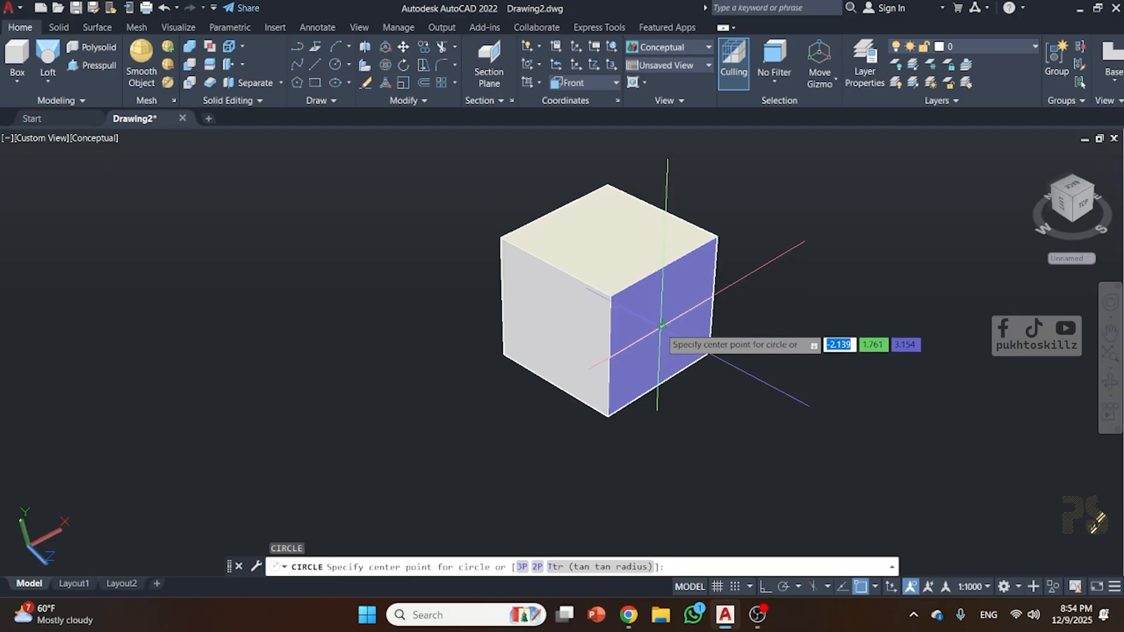
{"action": "left_click", "coordinate": [663, 325]}
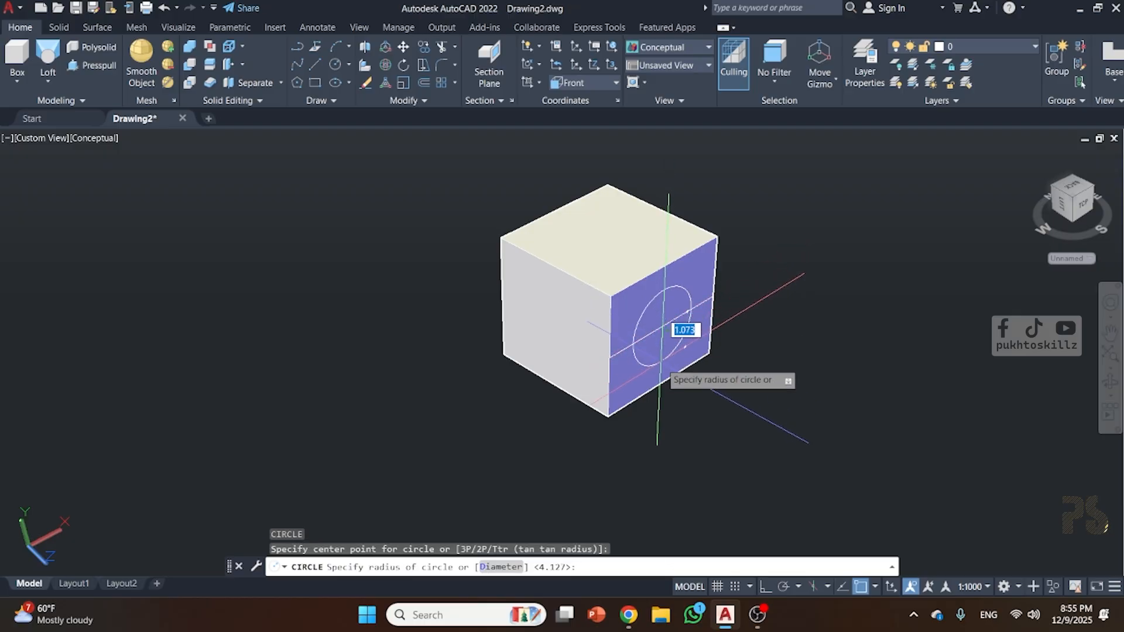
{"action": "left_click", "coordinate": [660, 362]}
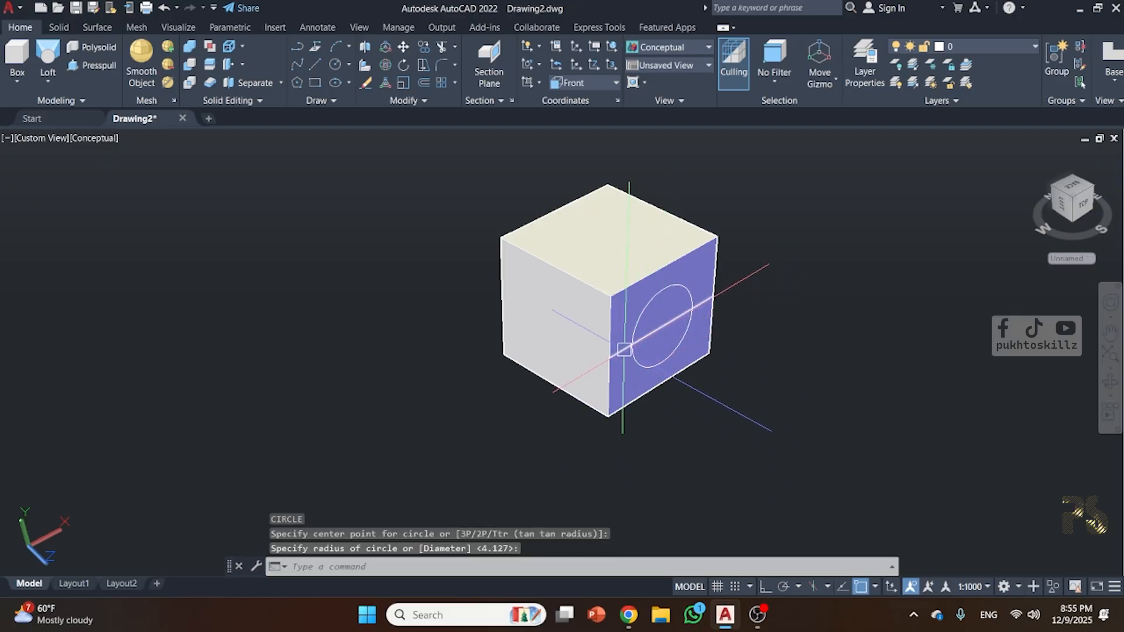
{"action": "left_click", "coordinate": [607, 387]}
{"action": "key", "text": "Delete"}
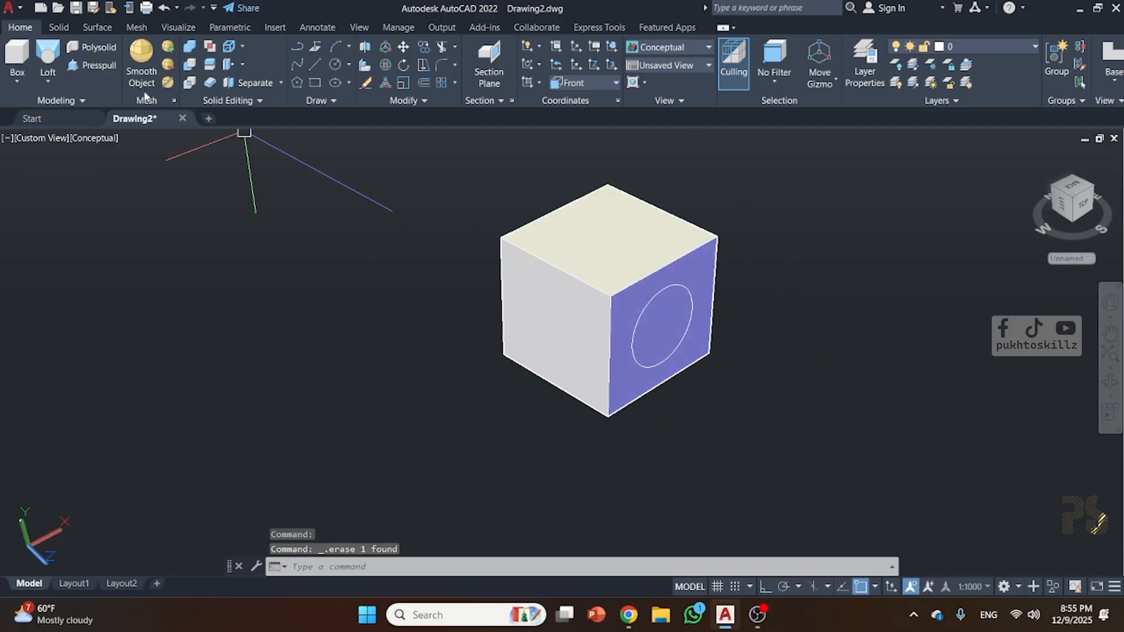
- Try to presspull the front-face circle outward about 5 units into a cylinder, and undo it
{"action": "left_click", "coordinate": [94, 66]}
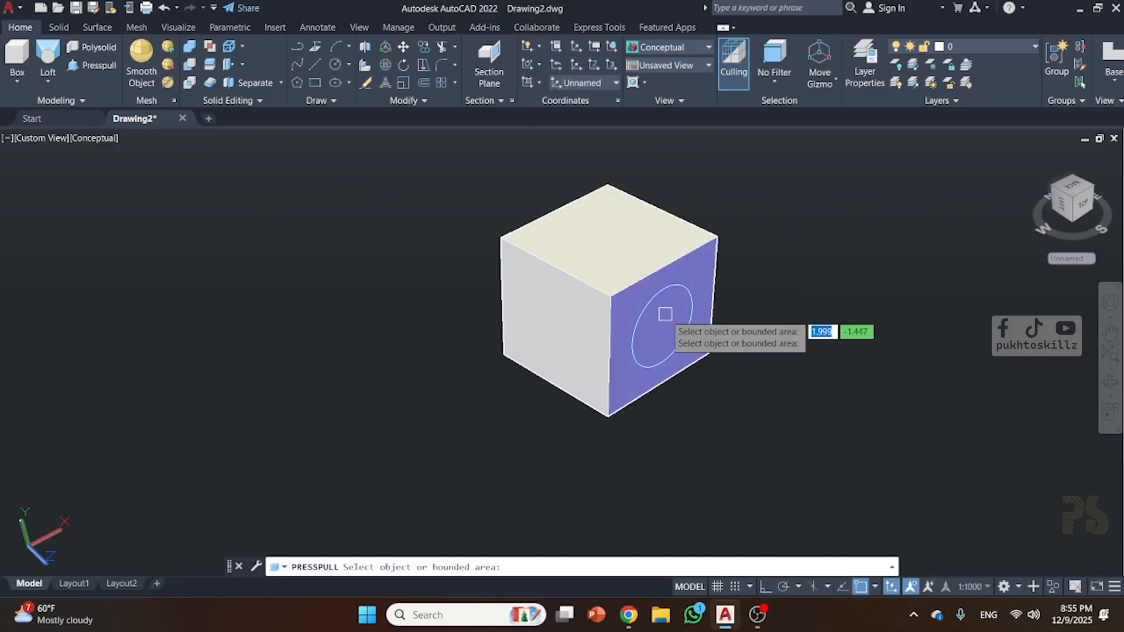
{"action": "left_click", "coordinate": [665, 314]}
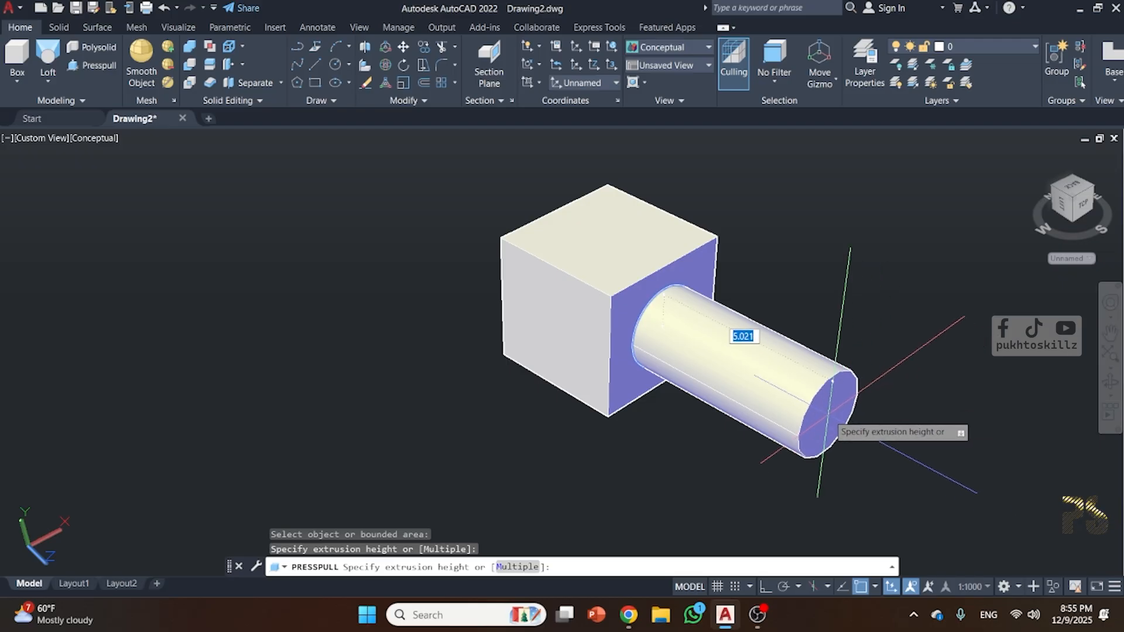
{"action": "left_click", "coordinate": [814, 410]}
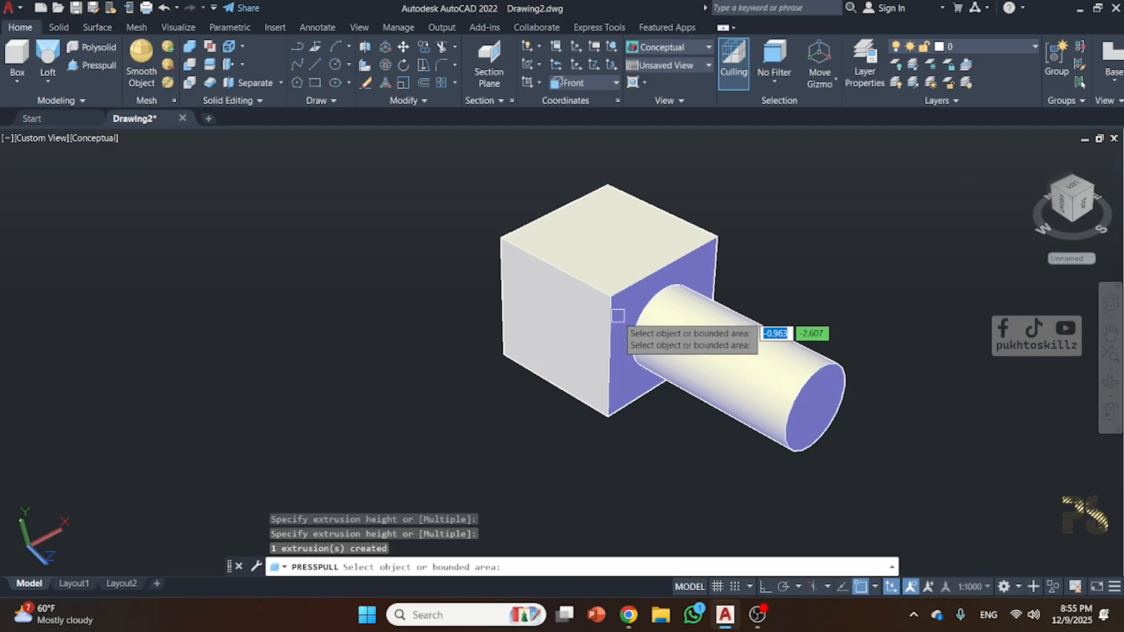
{"action": "key", "text": "ctrl+z"}
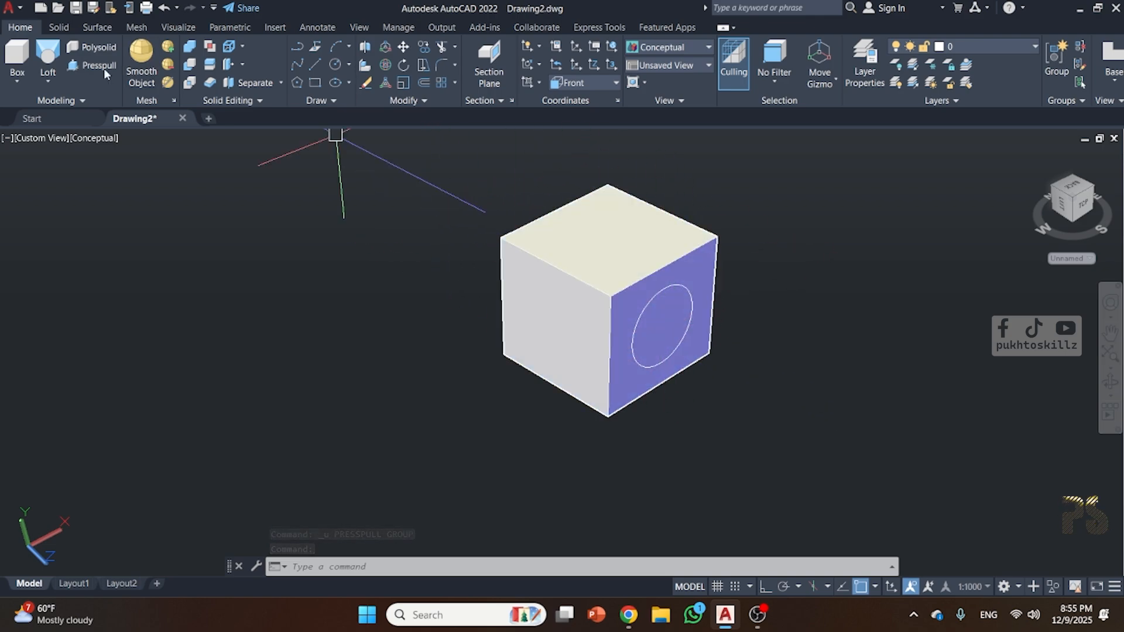
- Presspull the front-face circle backward through the whole box to cut a round through-hole
{"action": "left_click", "coordinate": [88, 65]}
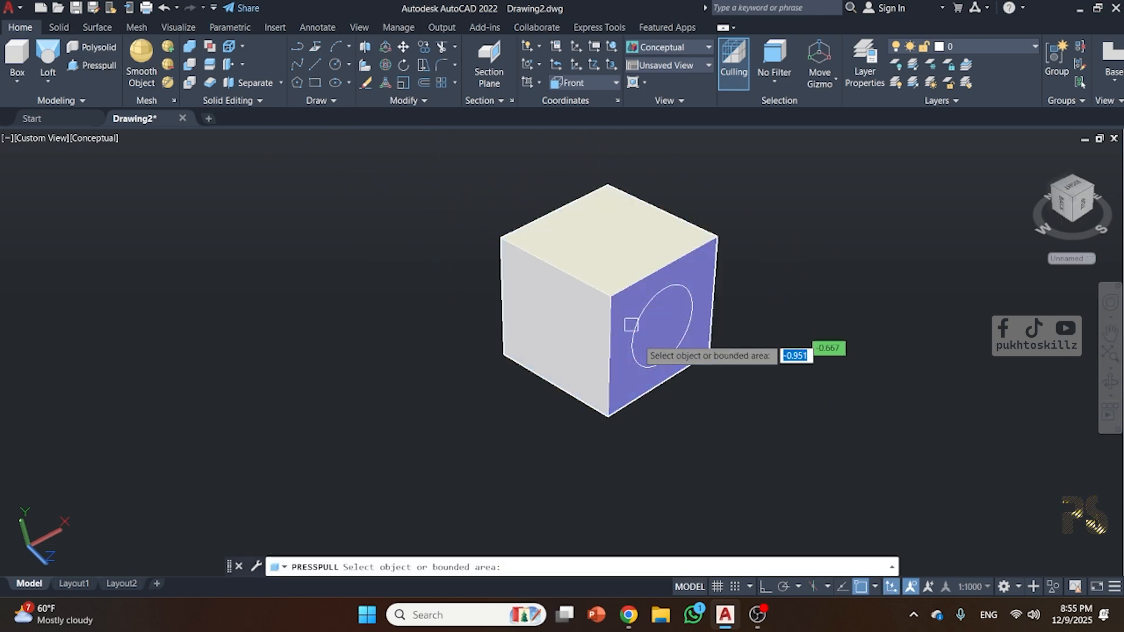
{"action": "left_click", "coordinate": [659, 316]}
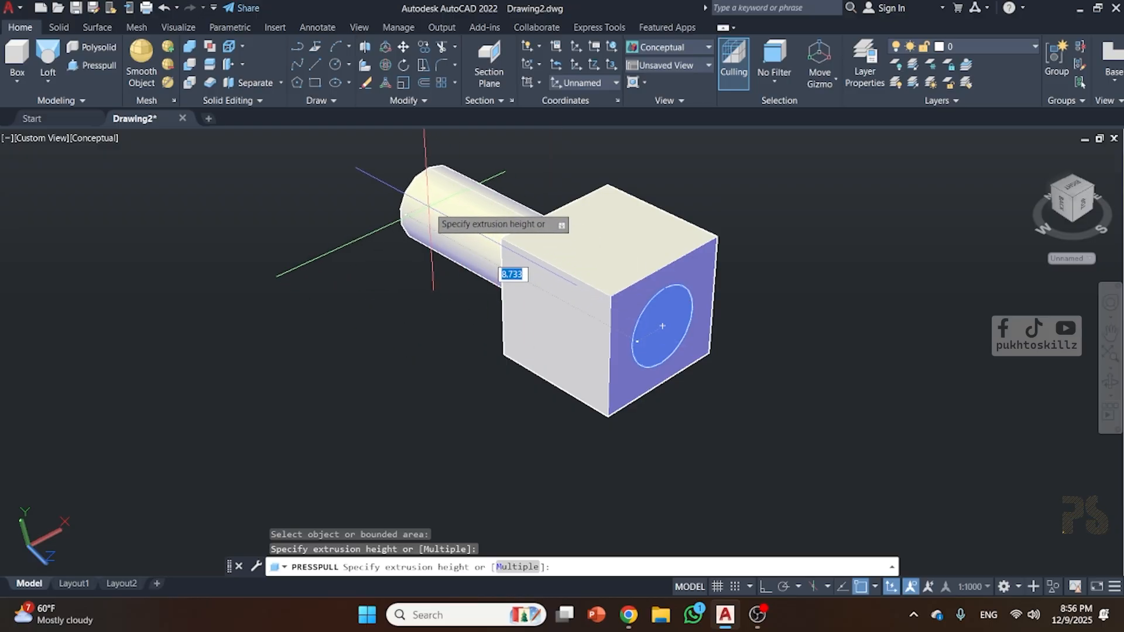
{"action": "left_click", "coordinate": [429, 208]}
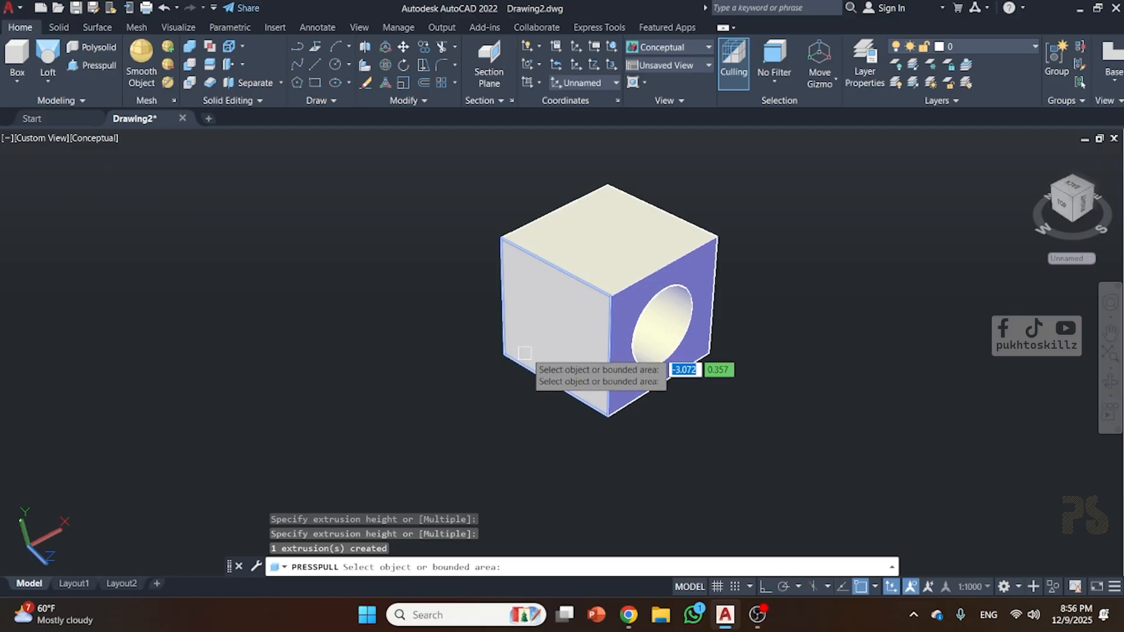
- Draw a line across the box's left face between the midpoints of its two vertical edges
{"action": "middle_click_drag", "start_coordinate": [577, 322], "coordinate": [534, 293], "text": "shift"}
{"action": "left_click", "coordinate": [579, 83]}
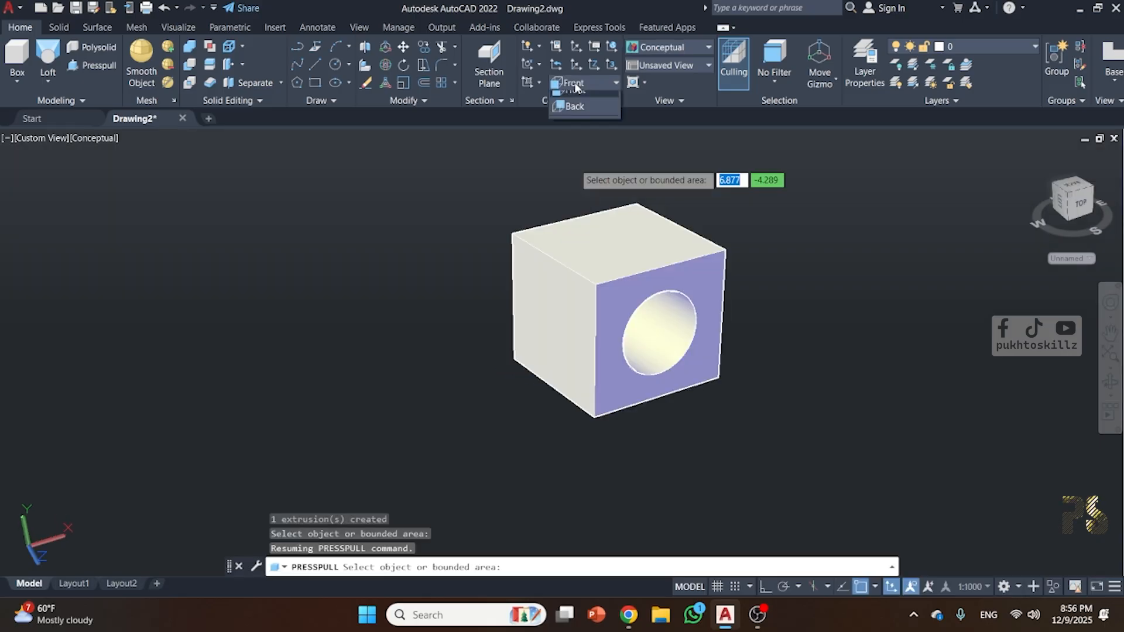
{"action": "left_click", "coordinate": [571, 100]}
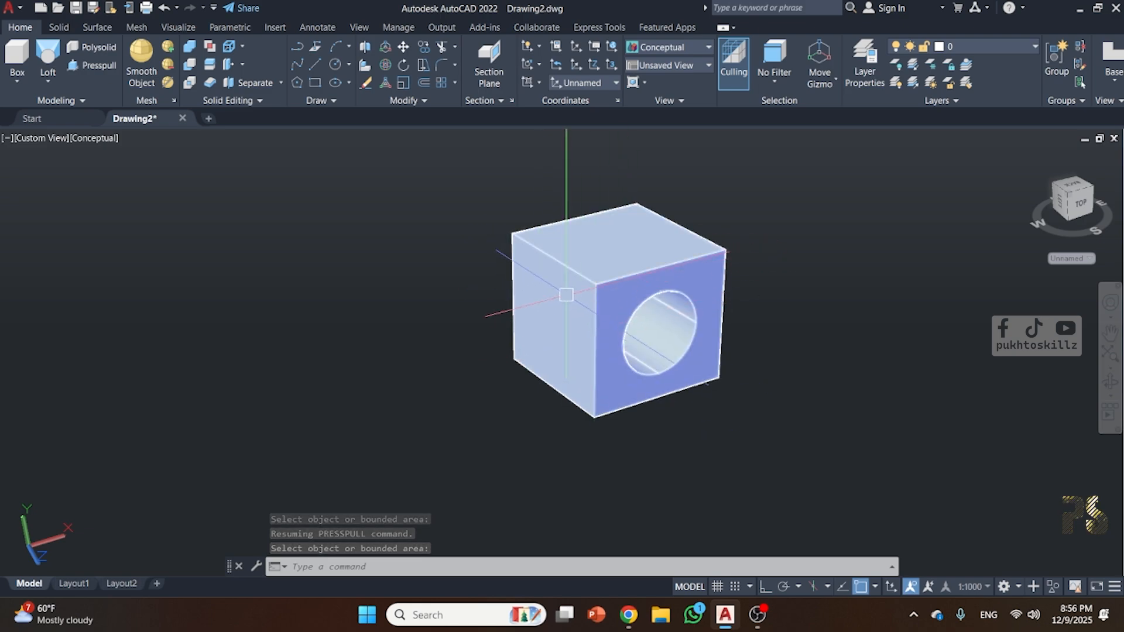
{"action": "key", "text": "Return"}
{"action": "left_click", "coordinate": [594, 364]}
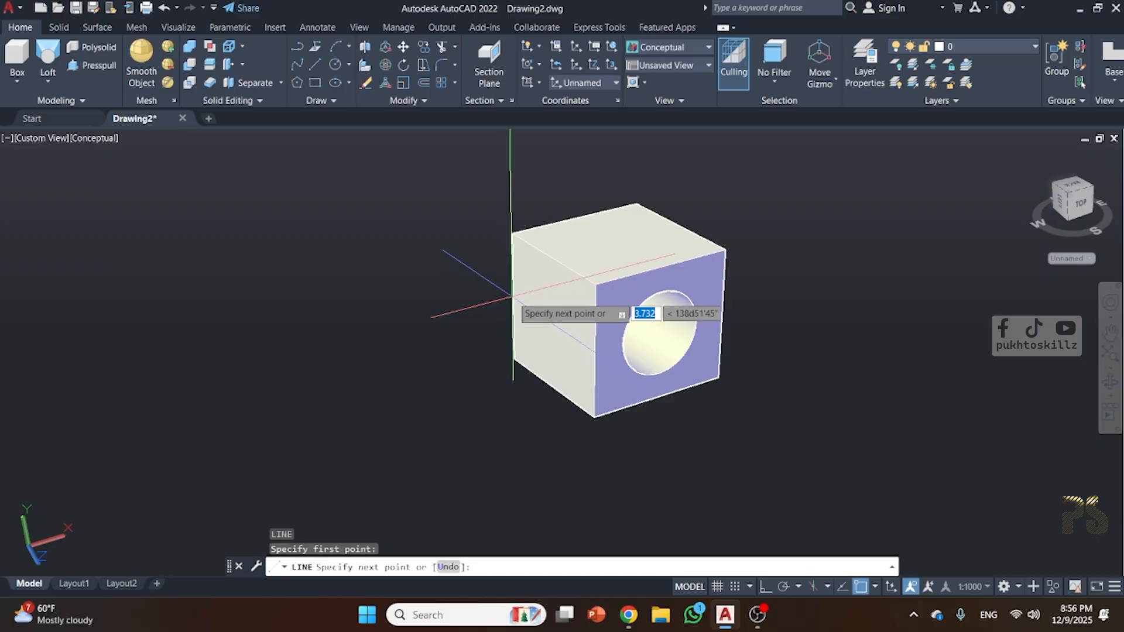
{"action": "left_click", "coordinate": [511, 298]}
{"action": "key", "text": "Return"}
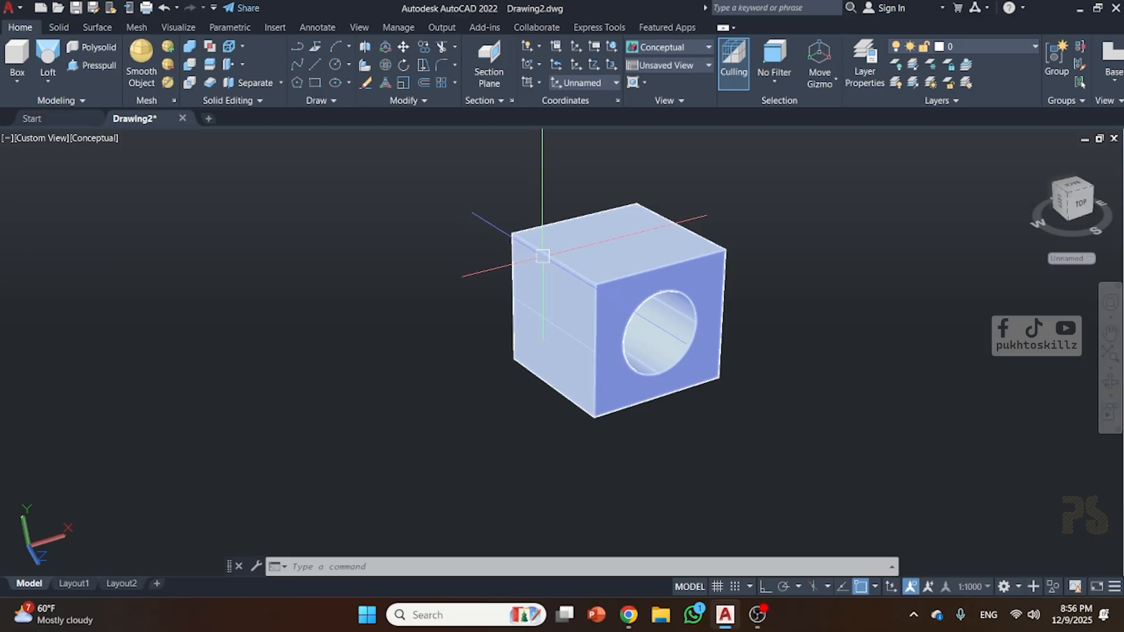
{"action": "scroll", "coordinate": [560, 266], "scroll_direction": "up", "scroll_amount": 2}
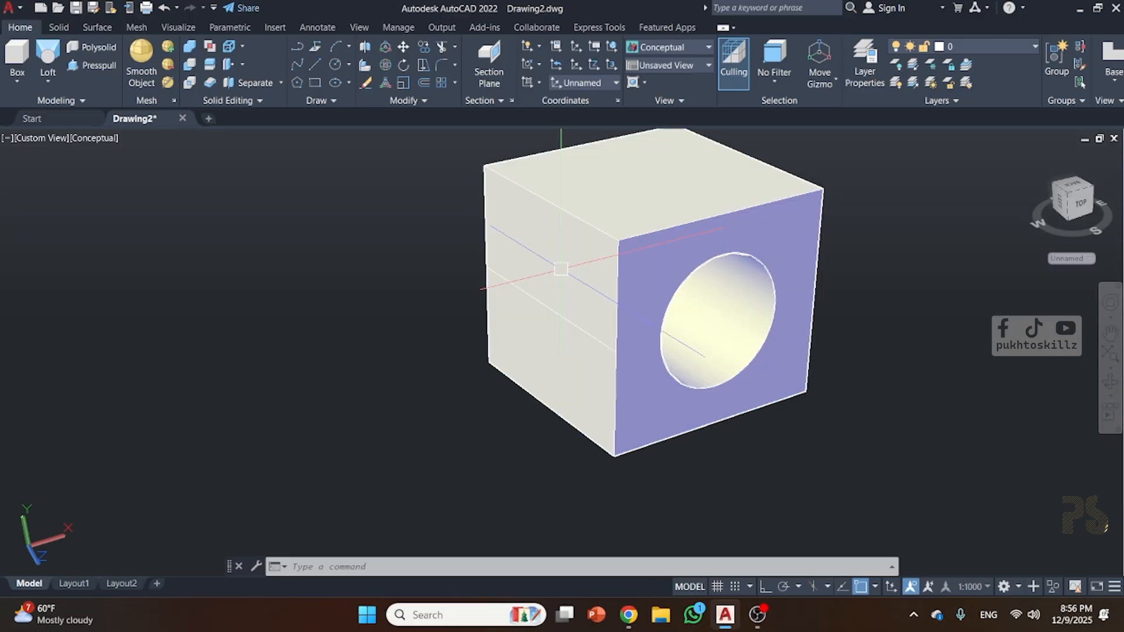
{"action": "left_click", "coordinate": [578, 215]}
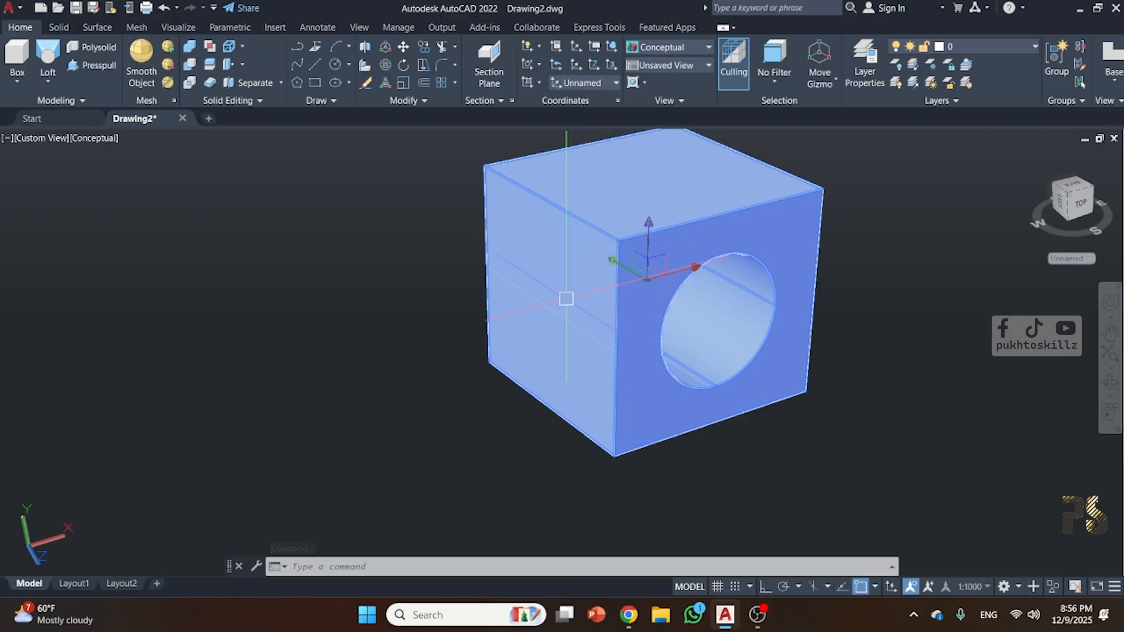
{"action": "key", "text": "Escape"}
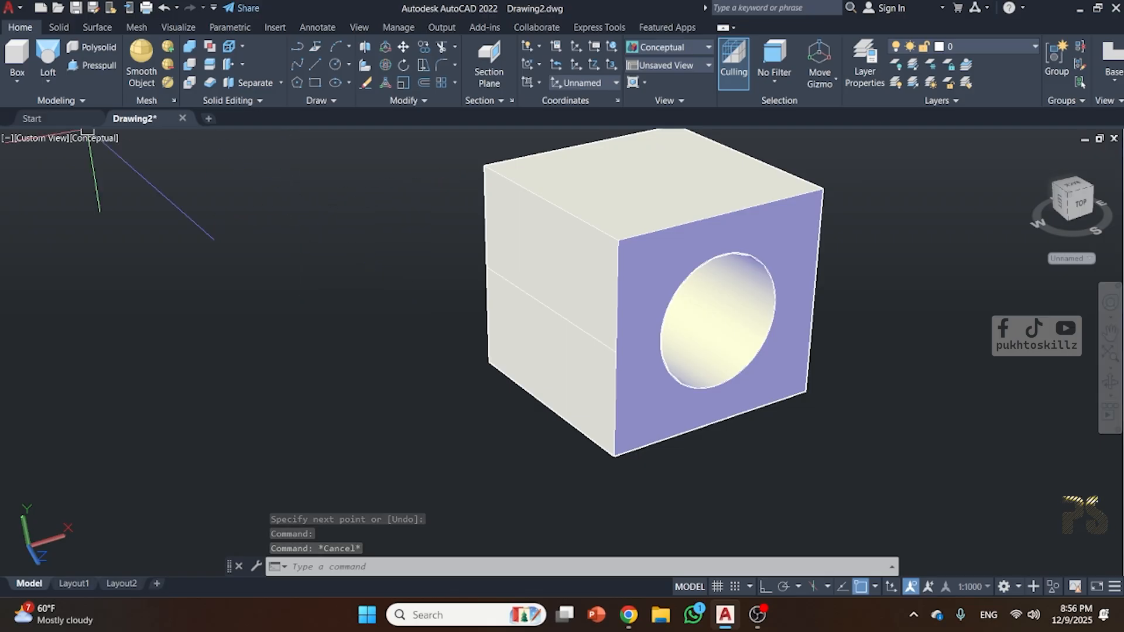
- Copy the left face's upper edge straight down onto that face, about midway to the existing line, and end the edge editing
{"action": "left_click", "coordinate": [243, 48]}
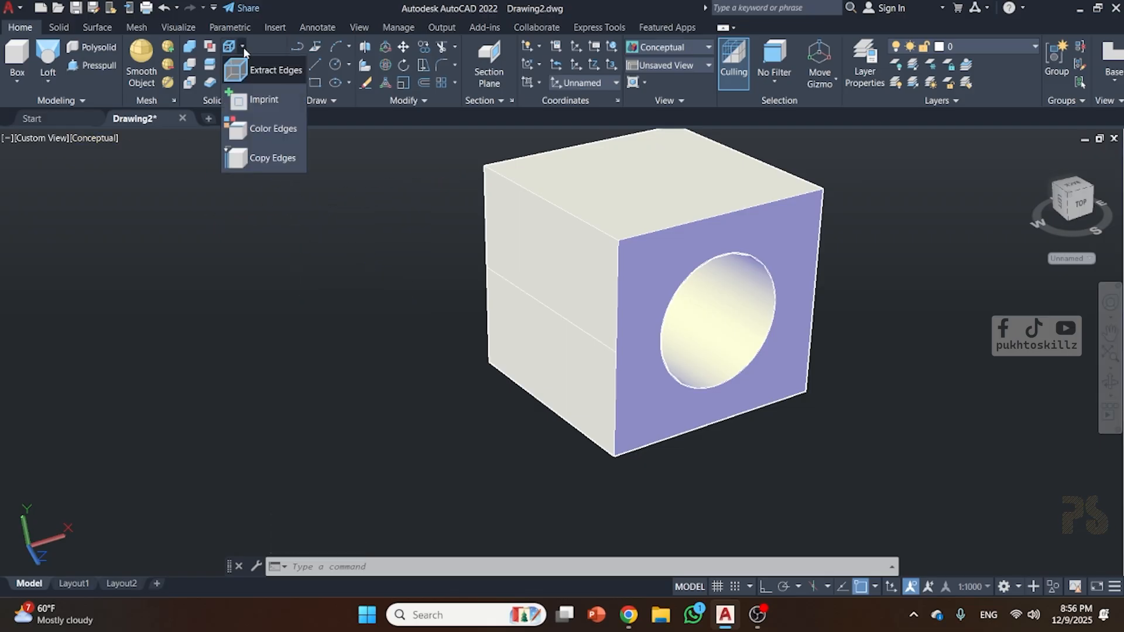
{"action": "left_click", "coordinate": [273, 161]}
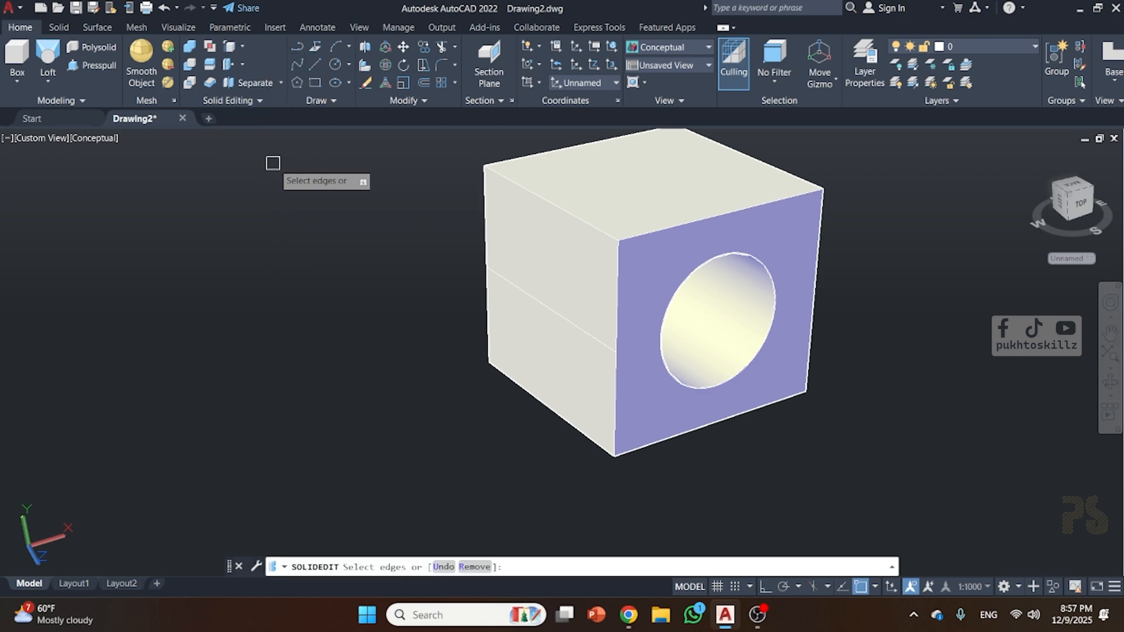
{"action": "left_click", "coordinate": [524, 192]}
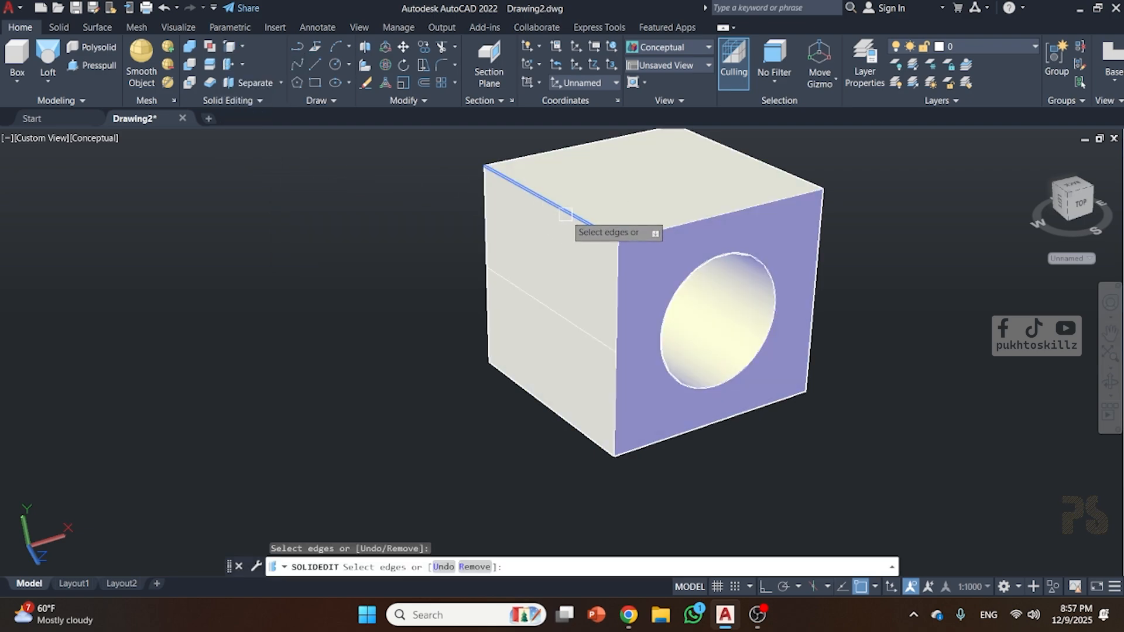
{"action": "key", "text": "Return"}
{"action": "left_click", "coordinate": [618, 240]}
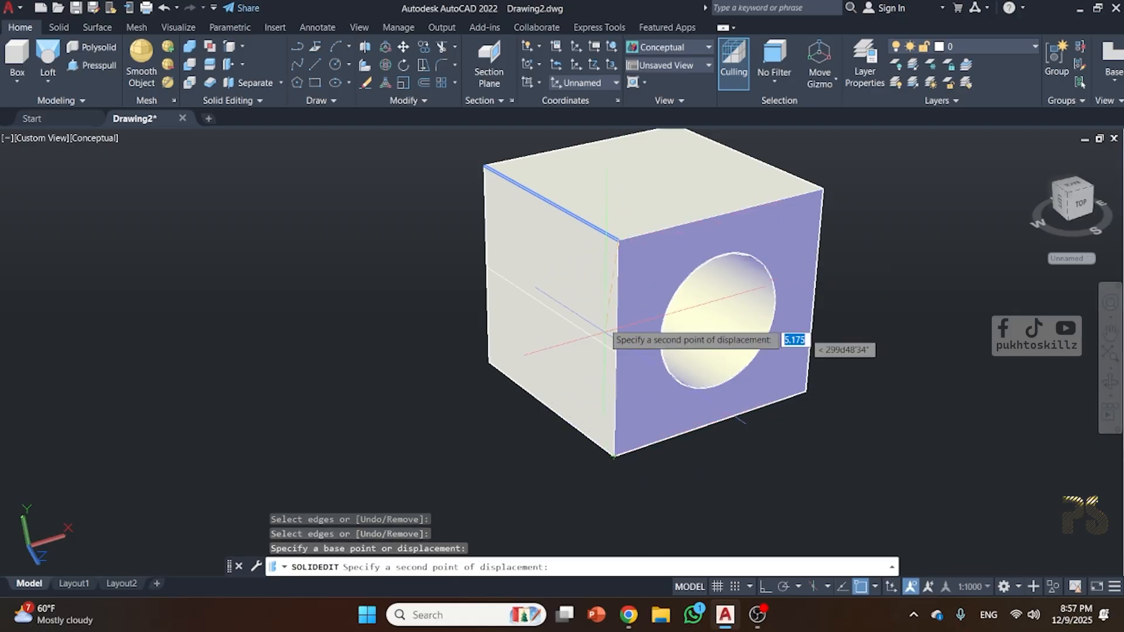
{"action": "left_click", "coordinate": [614, 290]}
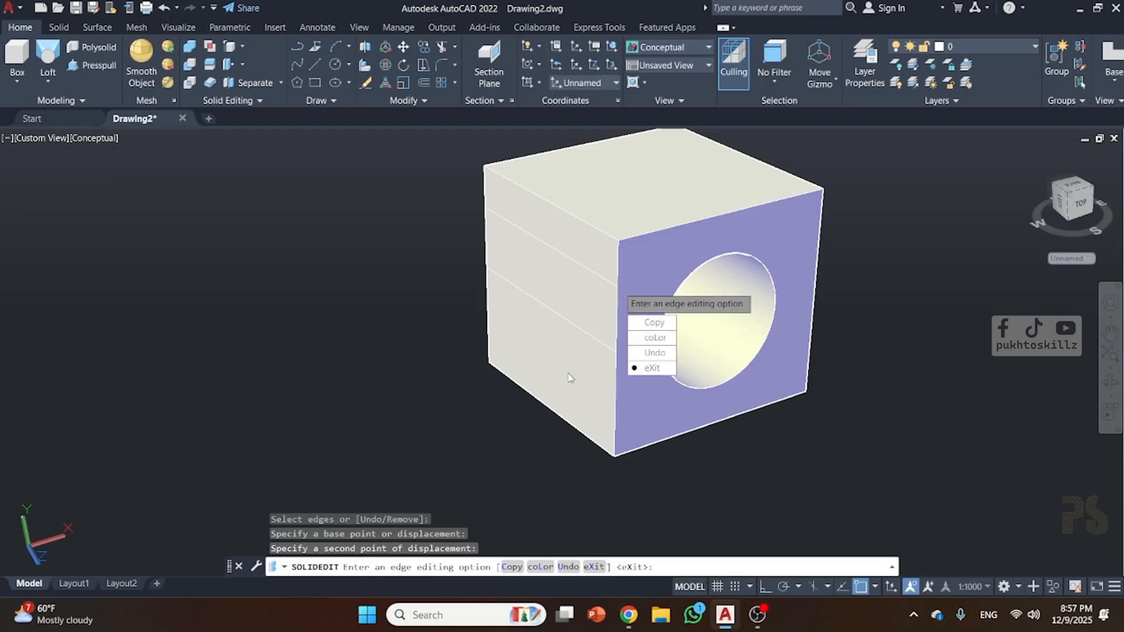
{"action": "left_click", "coordinate": [654, 322]}
{"action": "right_click", "coordinate": [515, 236]}
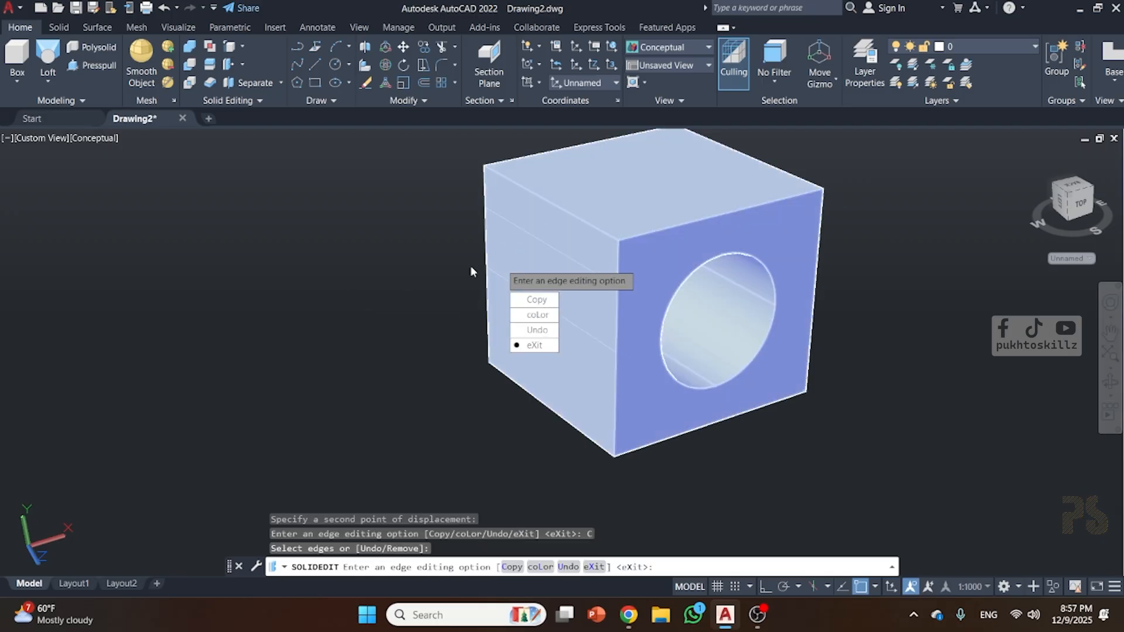
{"action": "key", "text": "Return"}
{"action": "key", "text": "Escape"}
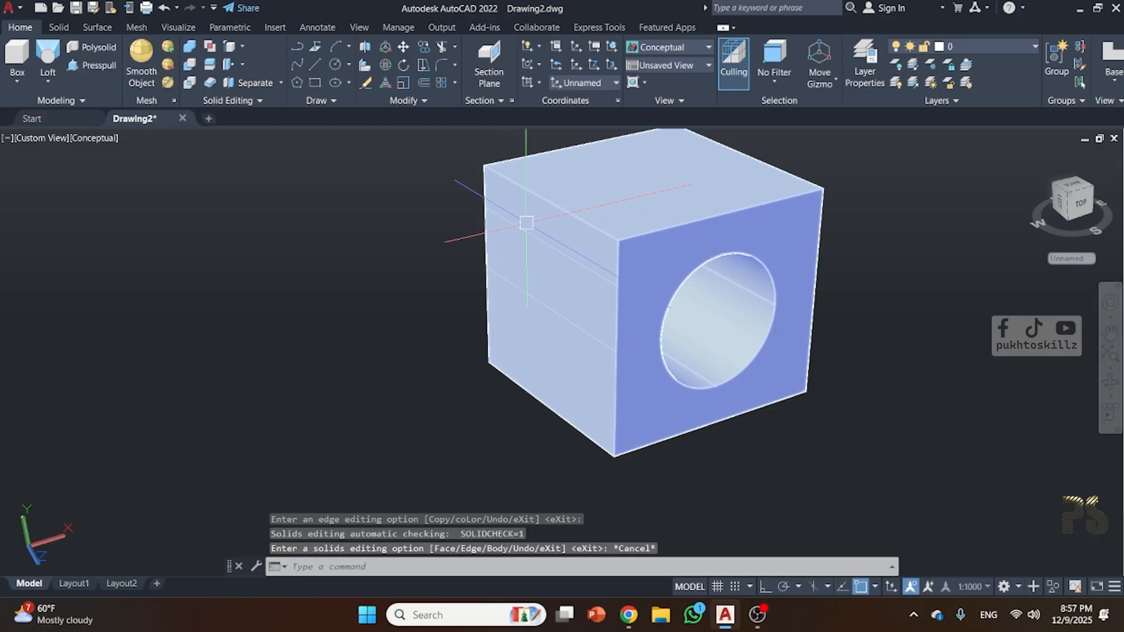
- Presspull the strip between the left face's upper edge and the copied edge through the box to remove its upper slice
{"action": "left_click", "coordinate": [86, 67]}
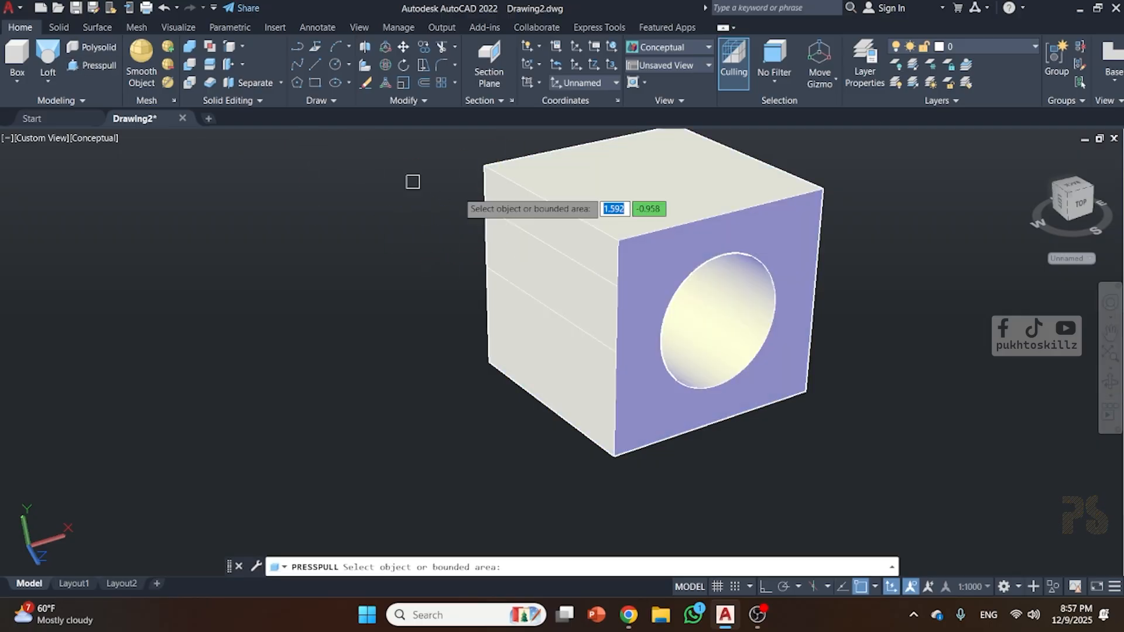
{"action": "left_click", "coordinate": [515, 206]}
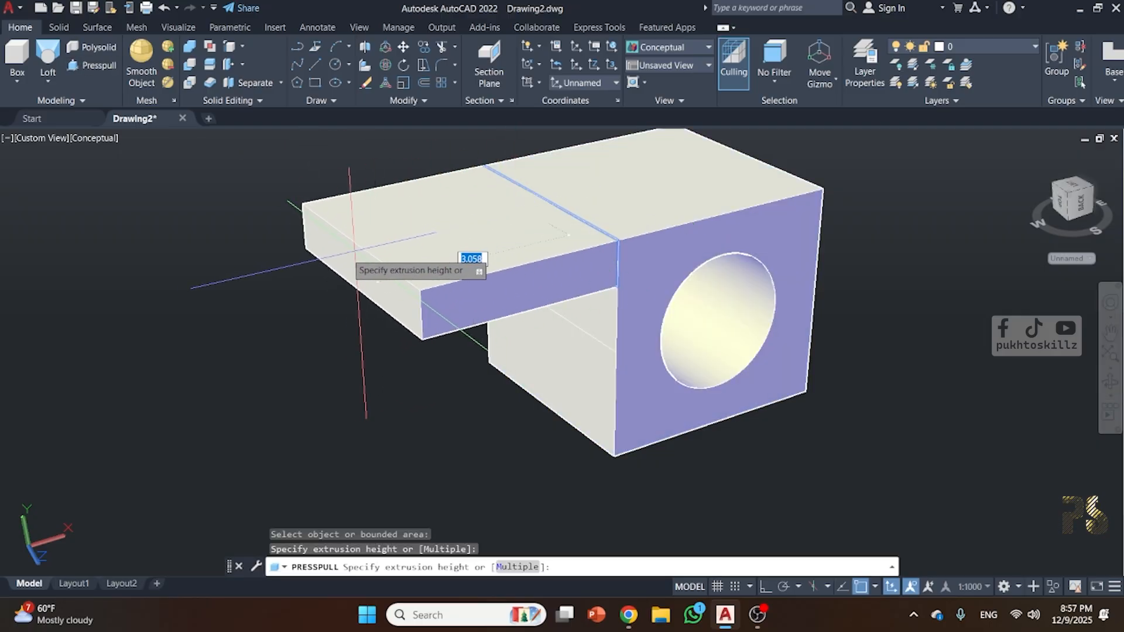
{"action": "left_click", "coordinate": [796, 167]}
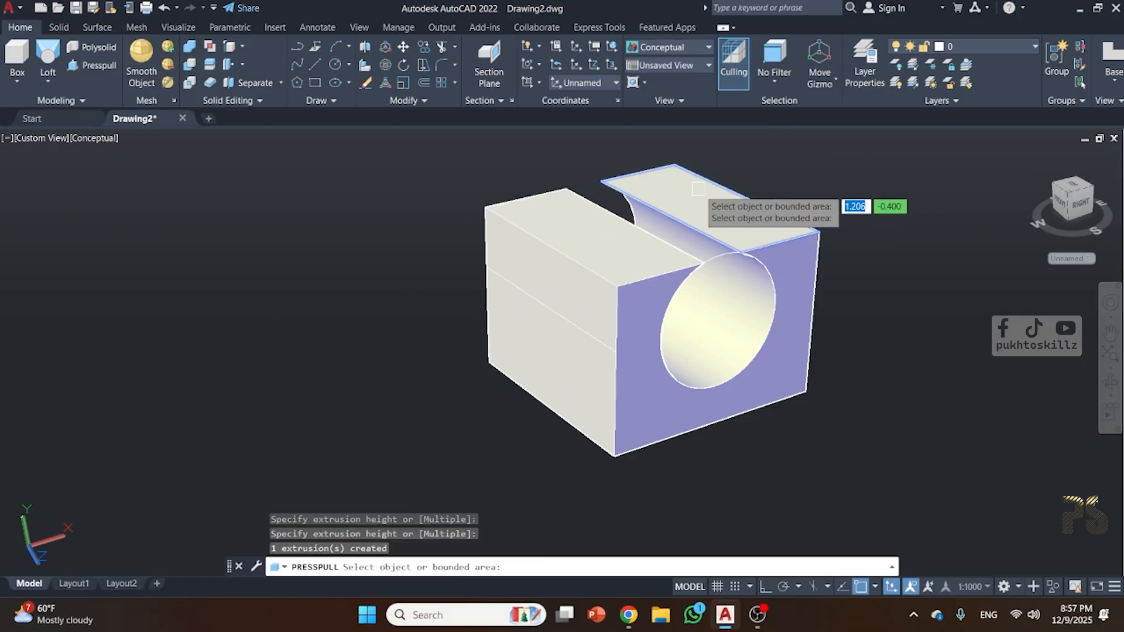
- End the Presspull command and delete the leftover circle around the hole on the front face
{"action": "scroll", "coordinate": [732, 268], "scroll_direction": "up", "scroll_amount": 1}
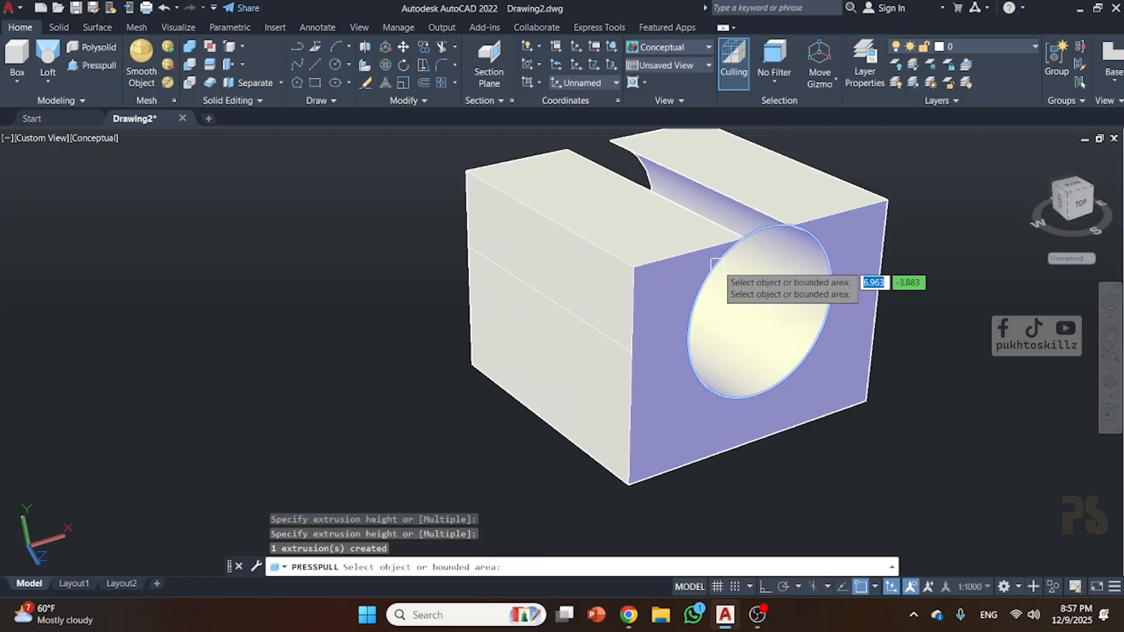
{"action": "key", "text": "Return"}
{"action": "left_click", "coordinate": [747, 240]}
{"action": "key", "text": "Escape"}
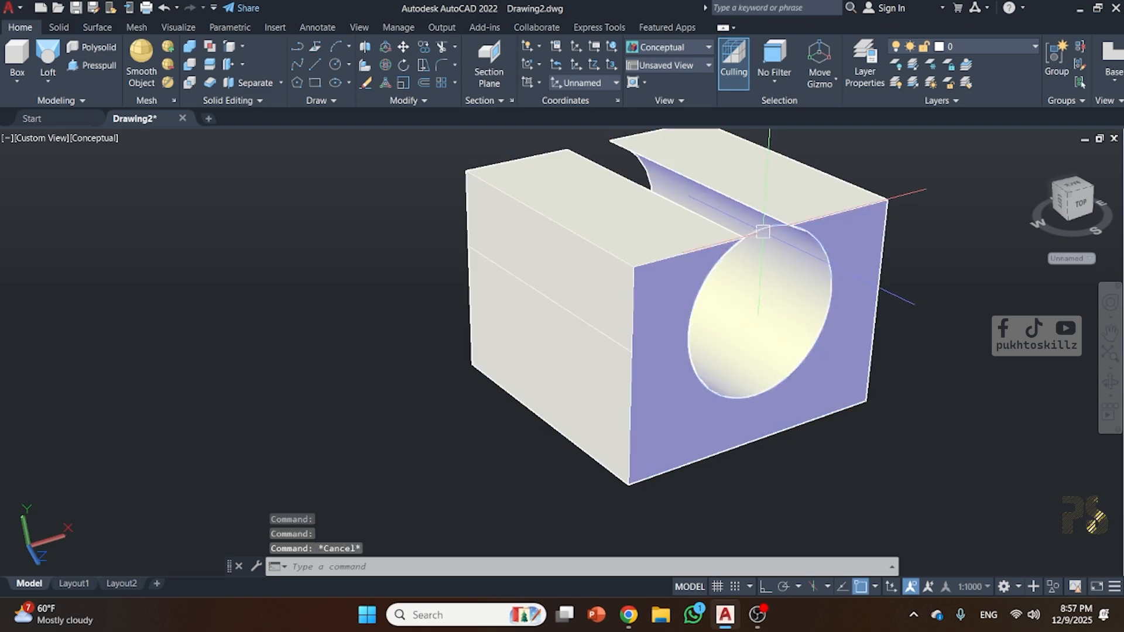
{"action": "left_click", "coordinate": [763, 230]}
{"action": "key", "text": "Delete"}
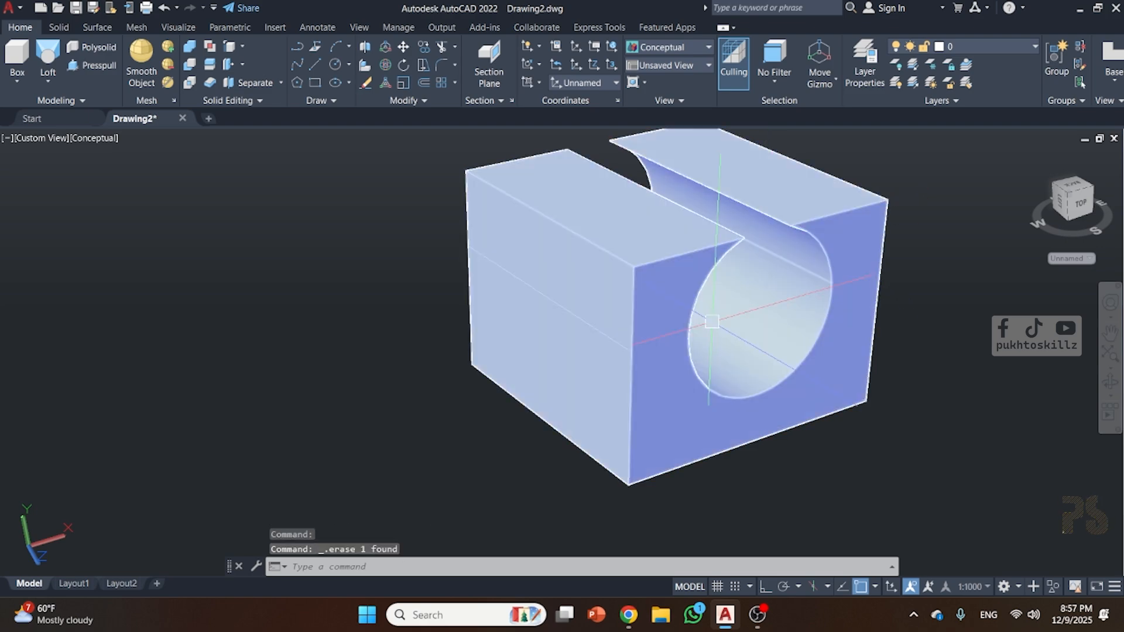
- Reset the user coordinate system to World and switch it to Left
{"action": "middle_click_drag", "start_coordinate": [713, 321], "coordinate": [596, 140], "text": "shift"}
{"action": "left_click", "coordinate": [584, 83]}
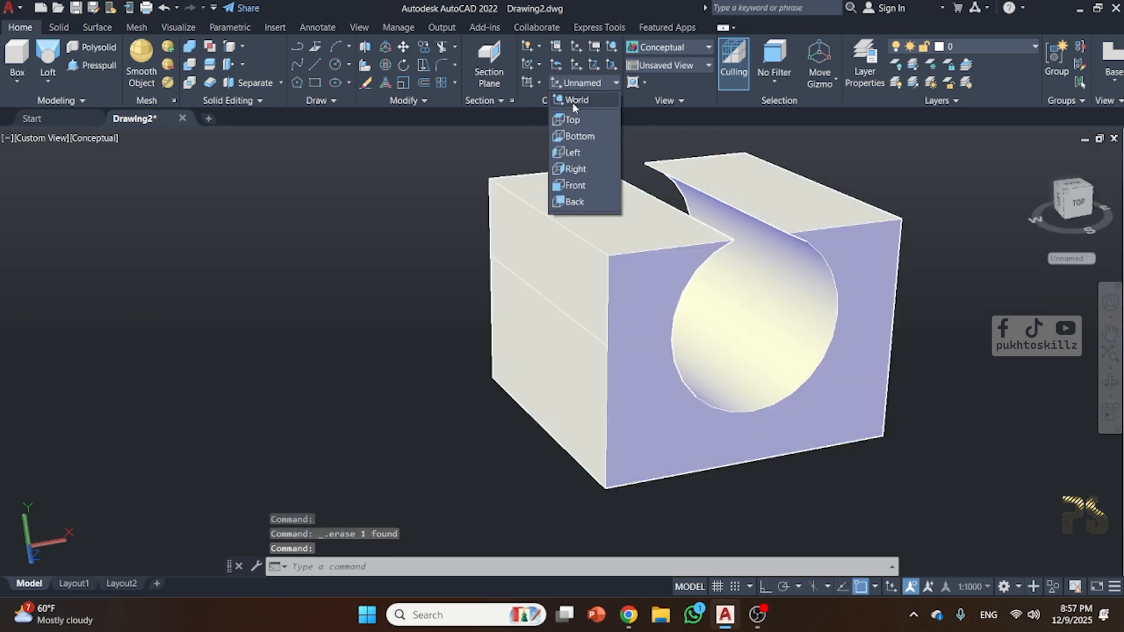
{"action": "left_click", "coordinate": [574, 100]}
{"action": "left_click", "coordinate": [572, 85]}
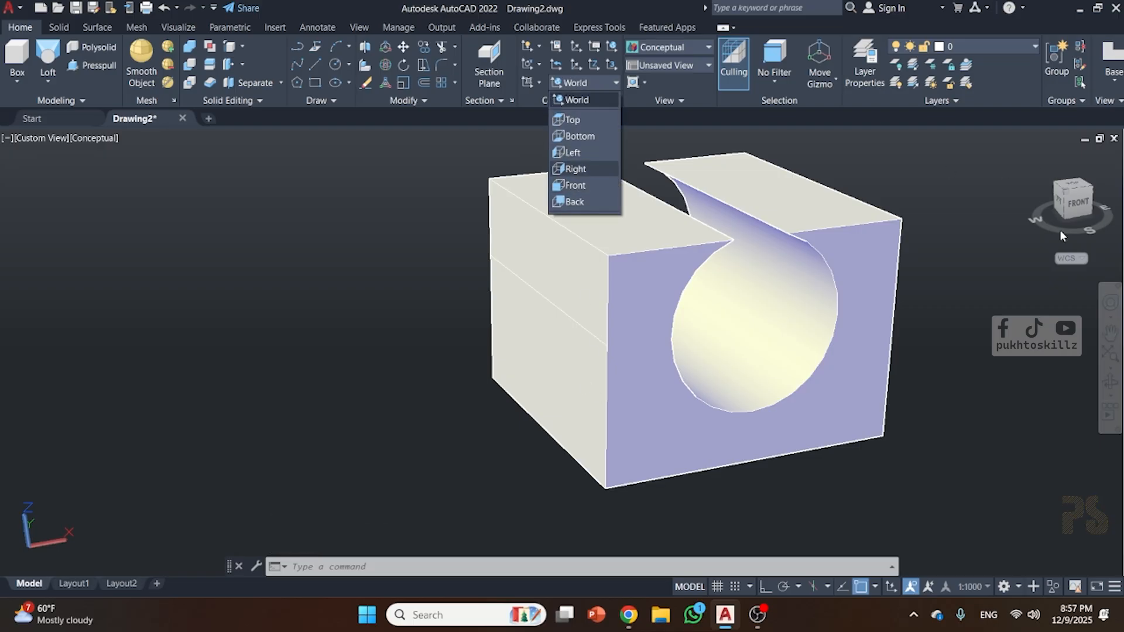
{"action": "left_click", "coordinate": [573, 153]}
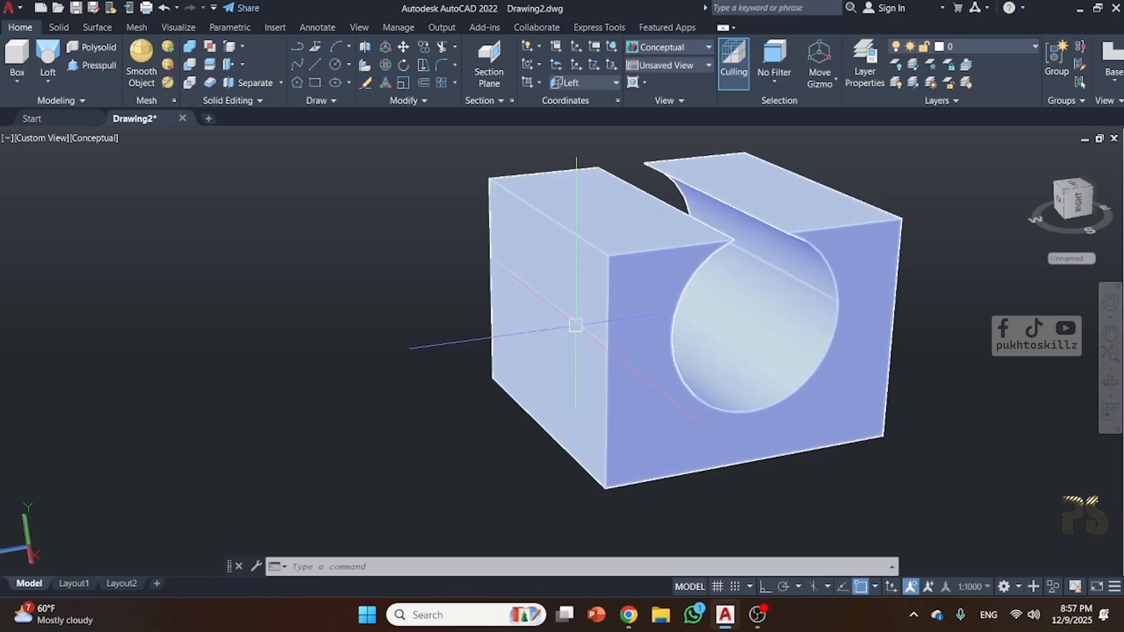
{"action": "scroll", "coordinate": [414, 394], "scroll_direction": "down", "scroll_amount": 2}
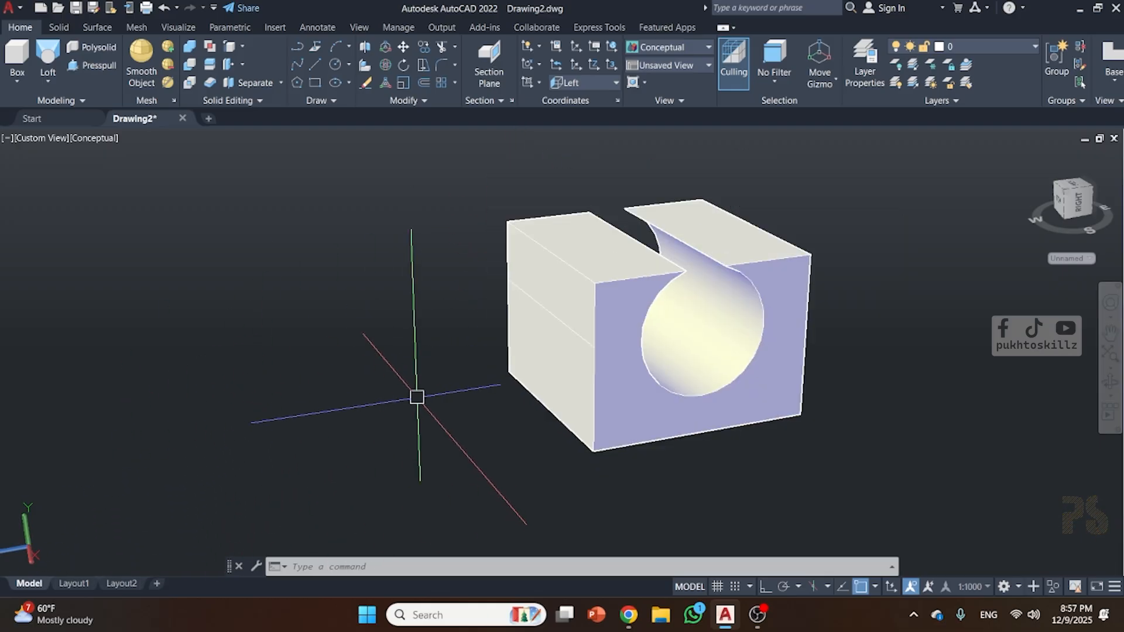
{"action": "scroll", "coordinate": [520, 315], "scroll_direction": "up", "scroll_amount": 1}
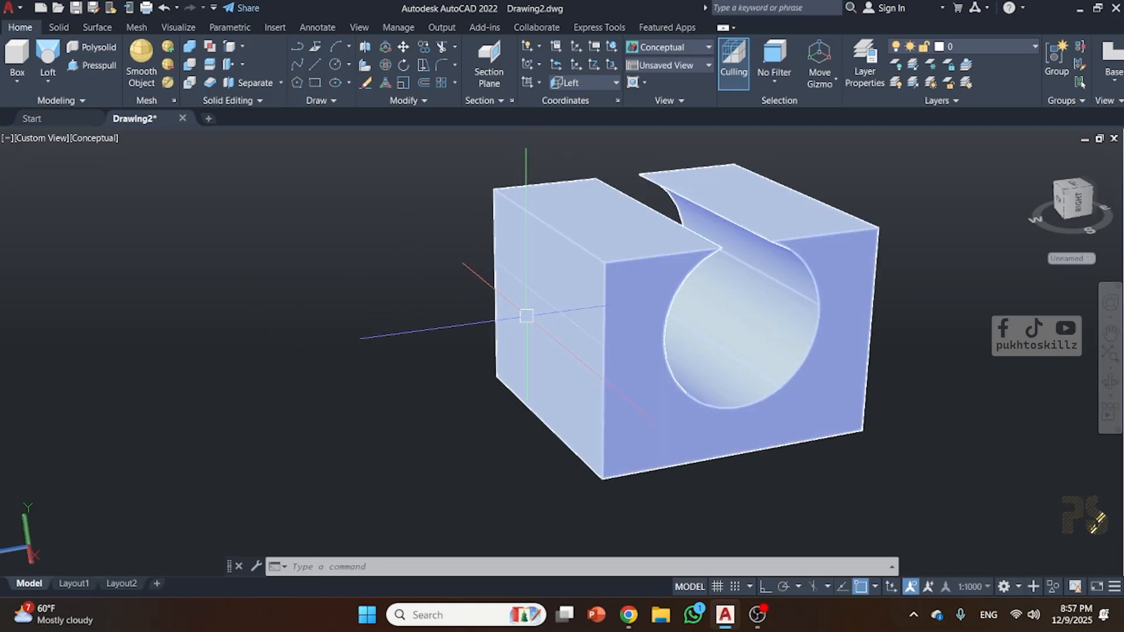
{"action": "left_click", "coordinate": [516, 312]}
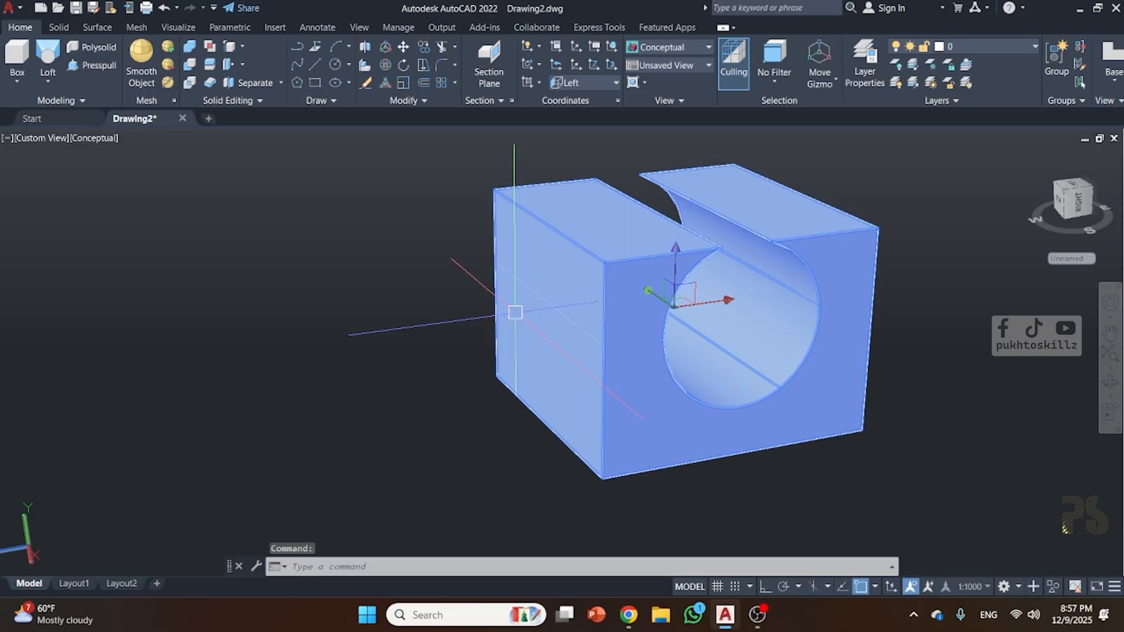
{"action": "key", "text": "Delete"}
{"action": "key", "text": "ctrl+z"}
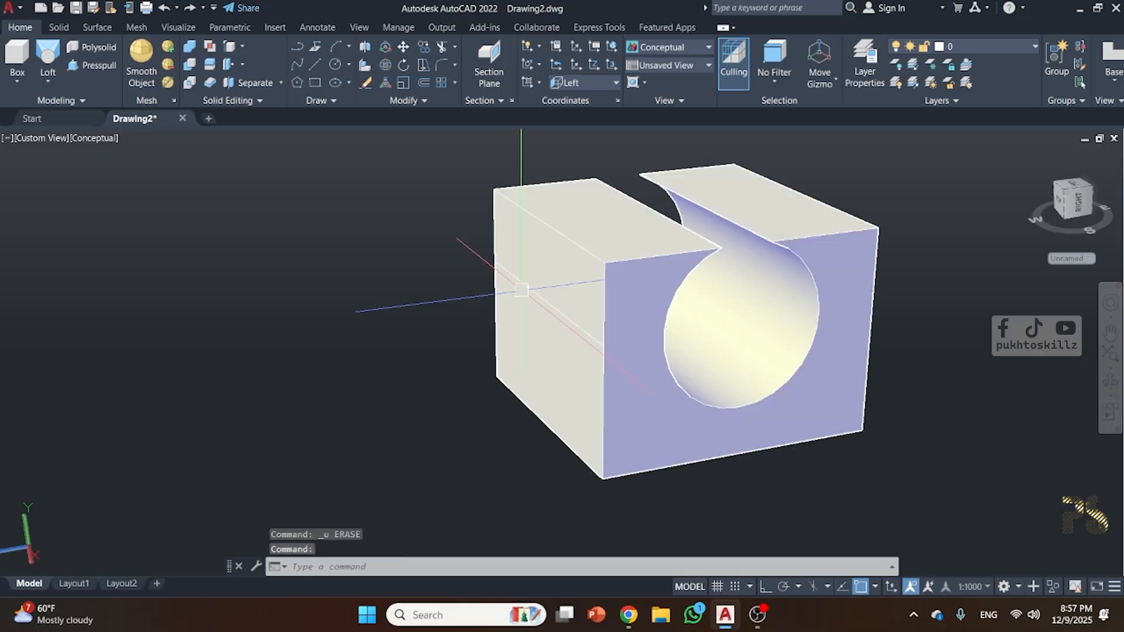
- Draw a circle on the box's left face, centred on the midpoint of the line crossing that face
{"action": "key", "text": "Return"}
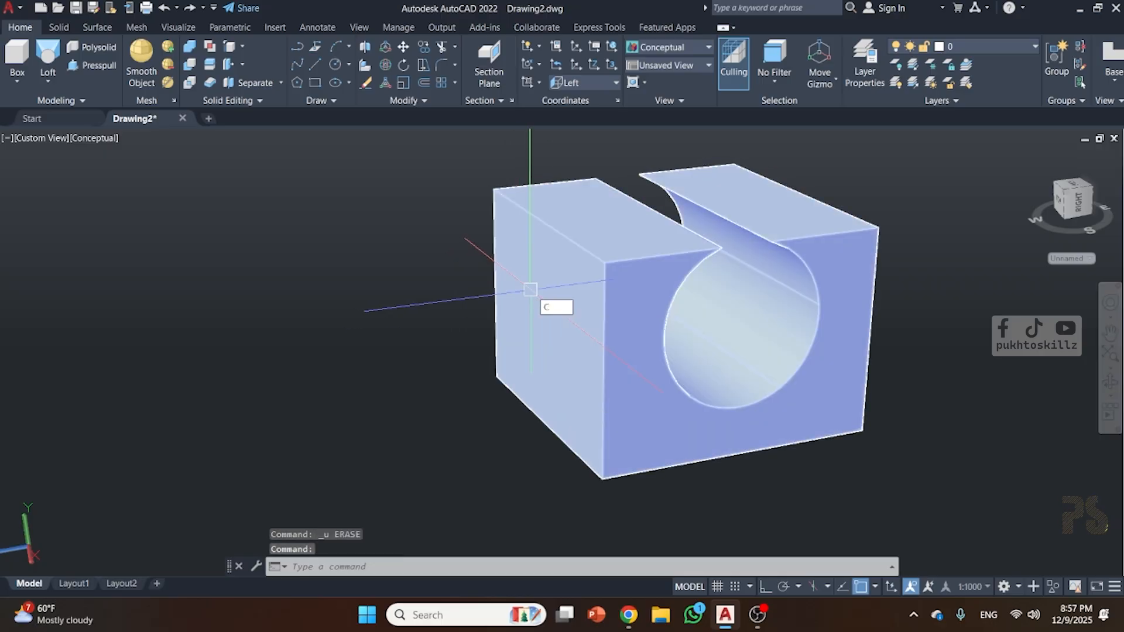
{"action": "left_click", "coordinate": [544, 299]}
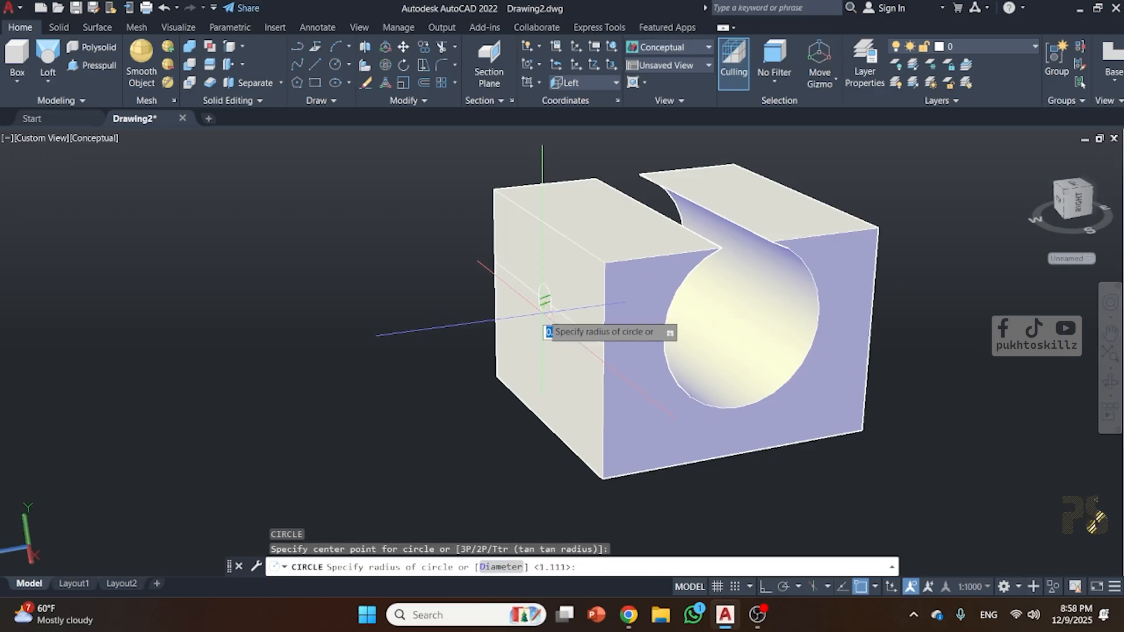
{"action": "left_click", "coordinate": [536, 335]}
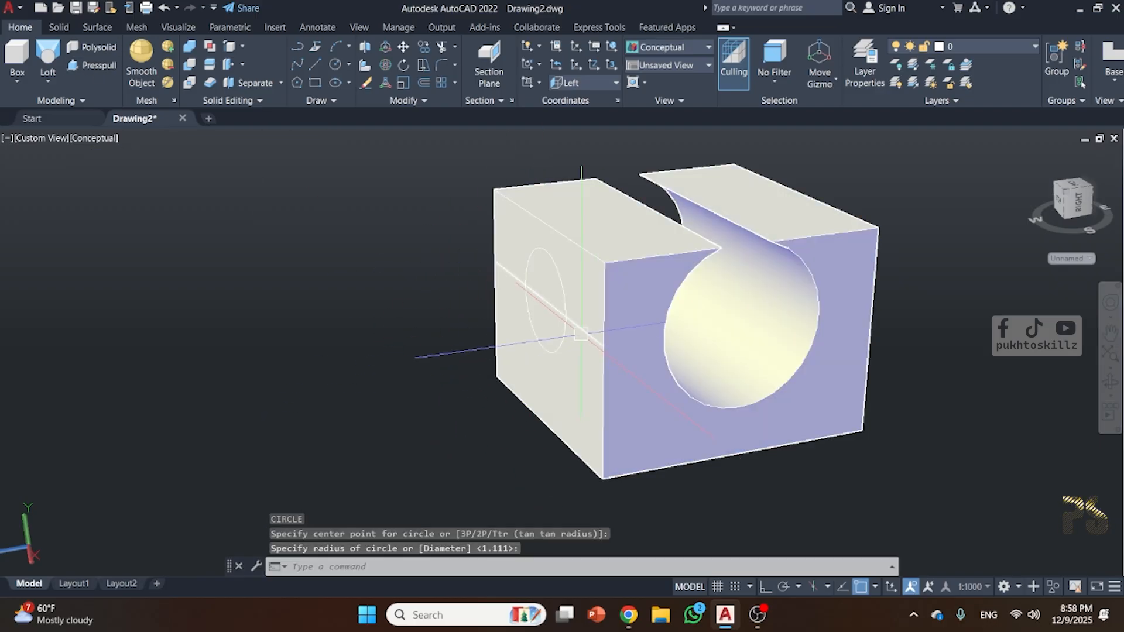
{"action": "left_click", "coordinate": [582, 334]}
{"action": "key", "text": "Escape"}
{"action": "left_click", "coordinate": [576, 329]}
{"action": "key", "text": "Escape"}
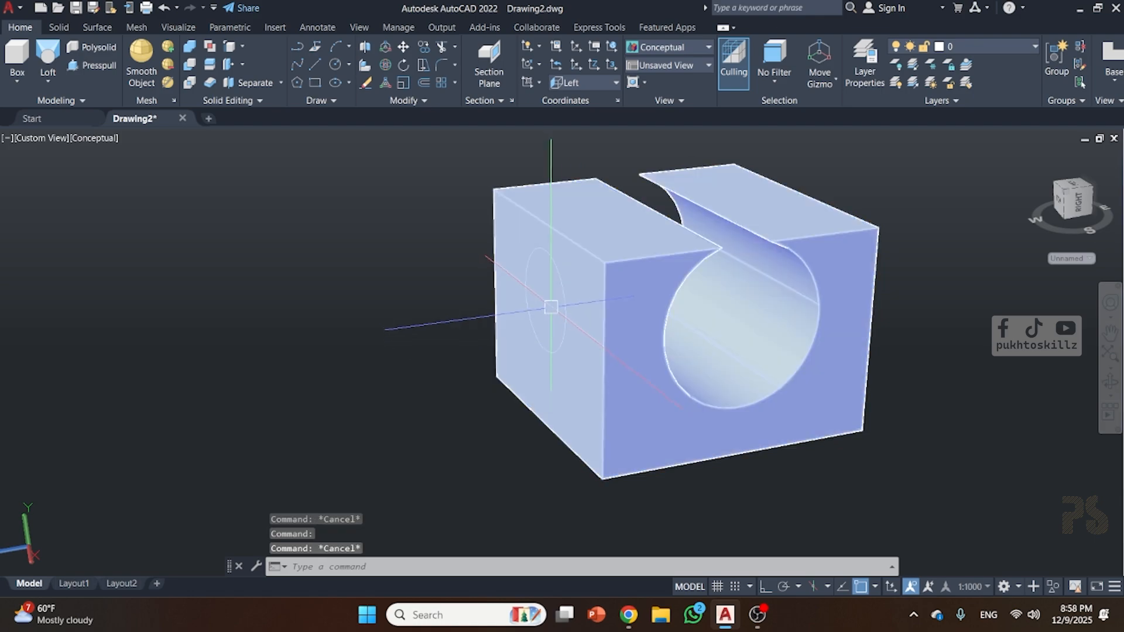
{"action": "left_click", "coordinate": [540, 304]}
{"action": "left_click", "coordinate": [540, 304]}
{"action": "key", "text": "Escape"}
{"action": "left_click", "coordinate": [501, 278]}
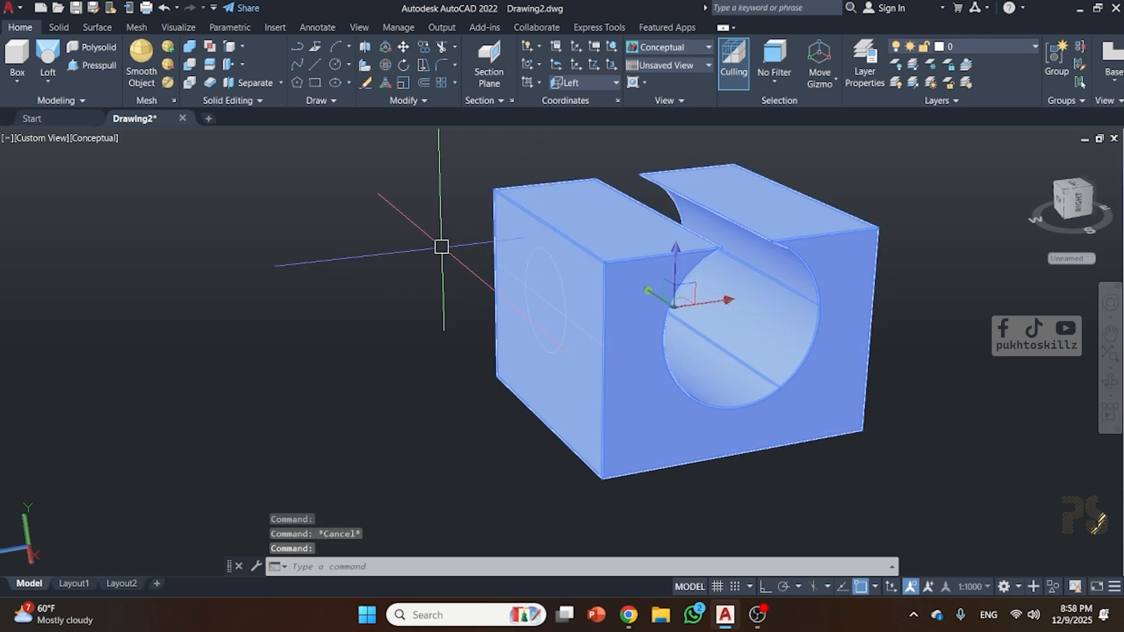
{"action": "left_click", "coordinate": [435, 238]}
{"action": "key", "text": "Escape"}
- Select the line crossing the circle on the left face with a selection window around it and delete it
{"action": "left_click", "coordinate": [451, 253]}
{"action": "left_click", "coordinate": [675, 407]}
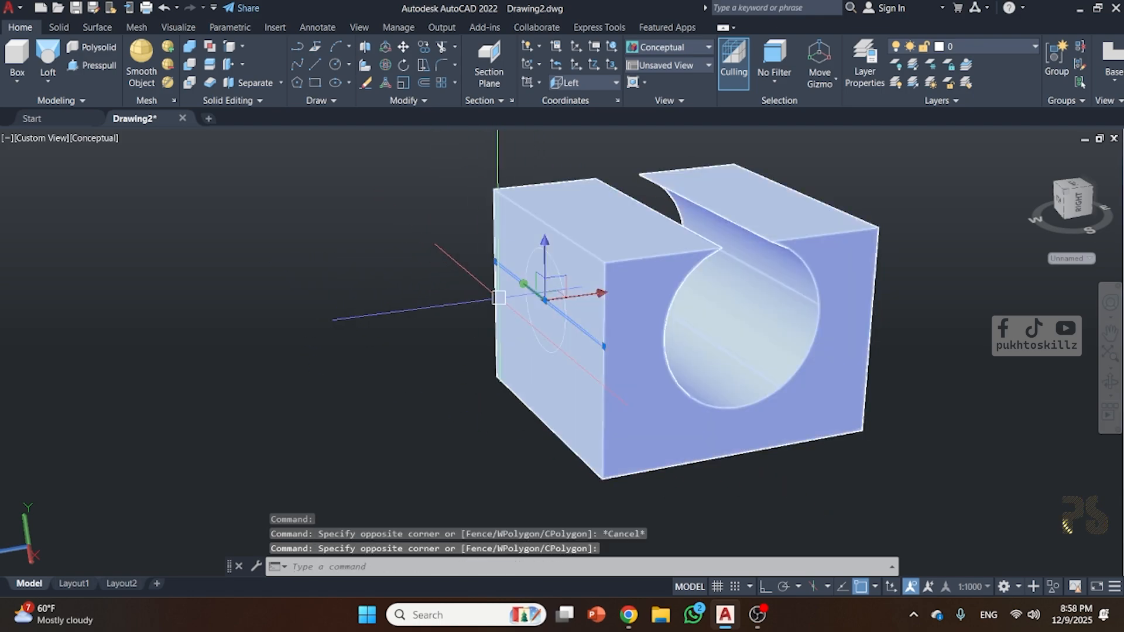
{"action": "key", "text": "Delete"}
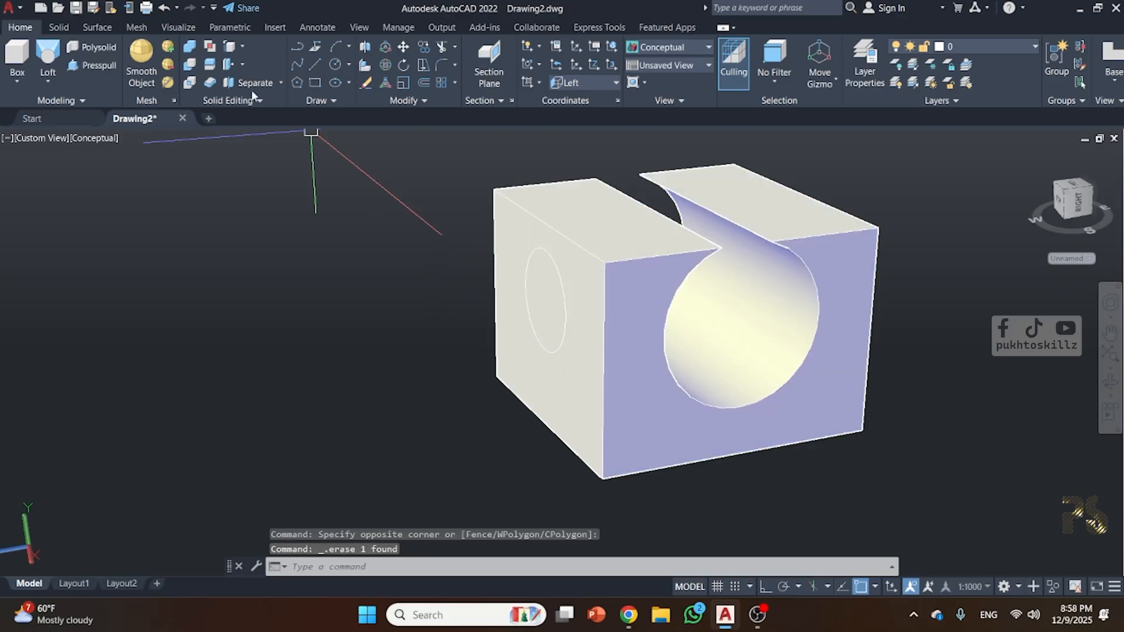
- Presspull the circle on the left face through the box to cut a cross hole, and end the command
{"action": "left_click", "coordinate": [76, 67]}
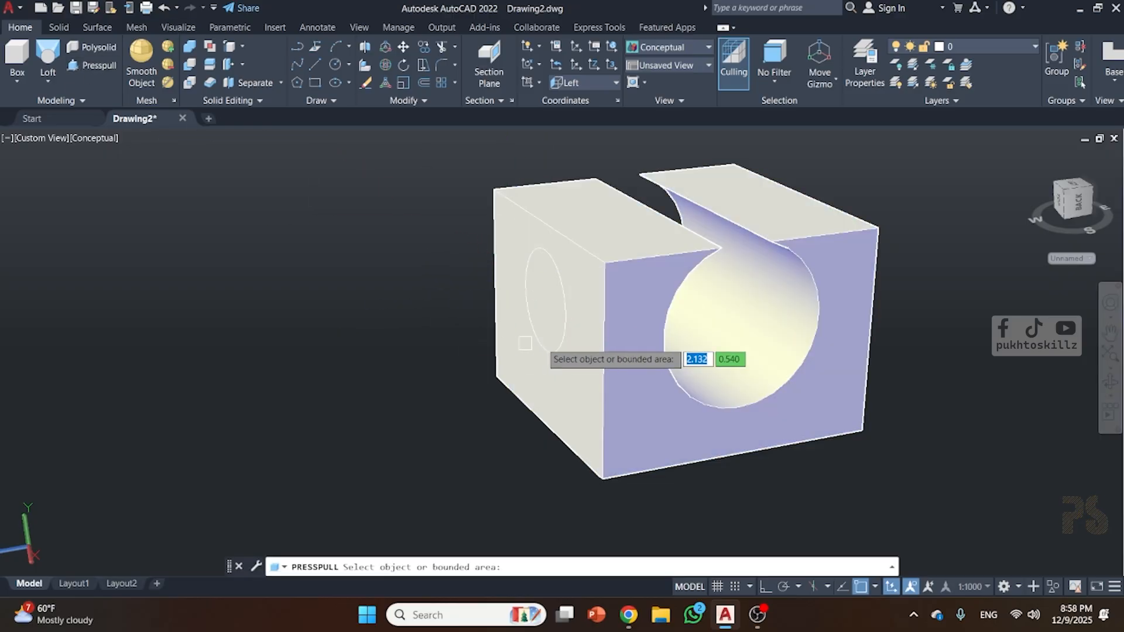
{"action": "left_click", "coordinate": [547, 313]}
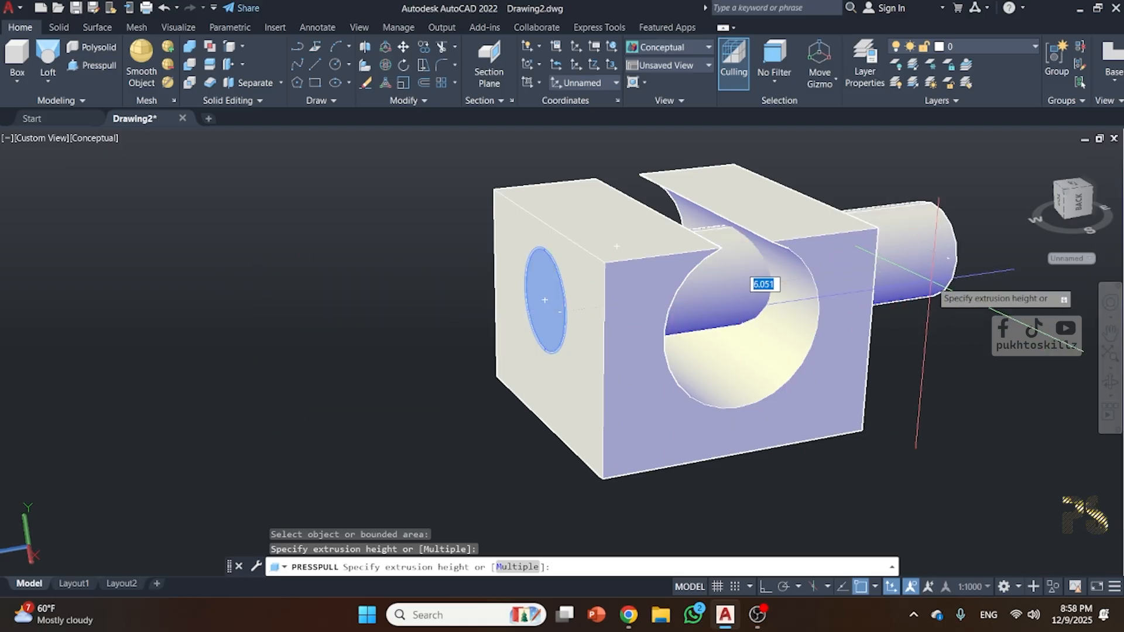
{"action": "left_click", "coordinate": [933, 293]}
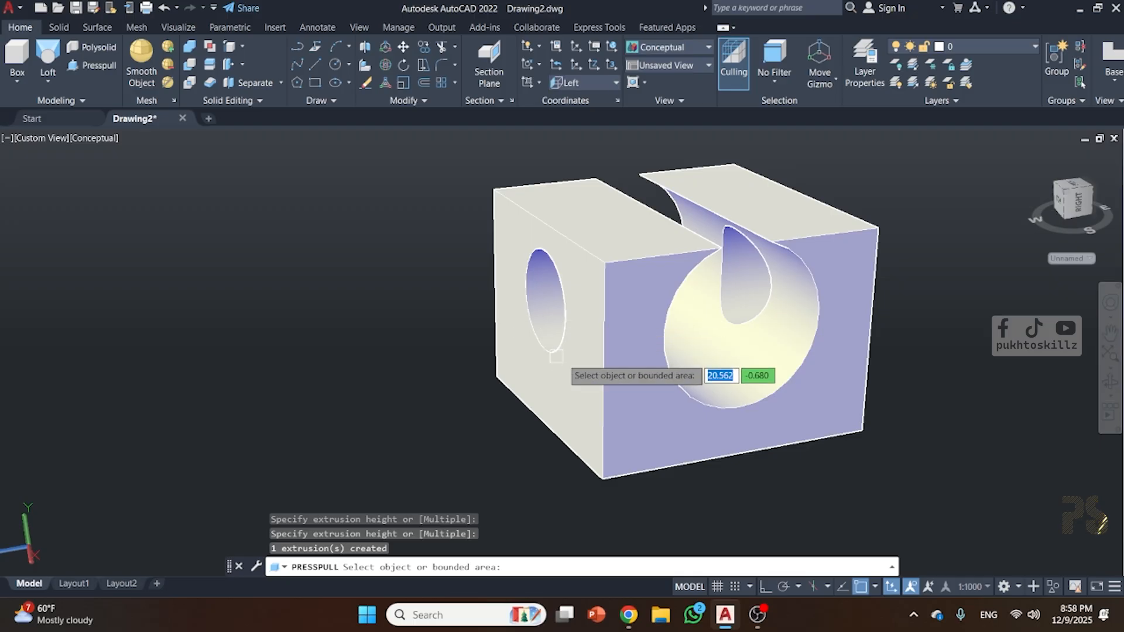
{"action": "middle_click_drag", "start_coordinate": [649, 342], "coordinate": [745, 339], "text": "shift"}
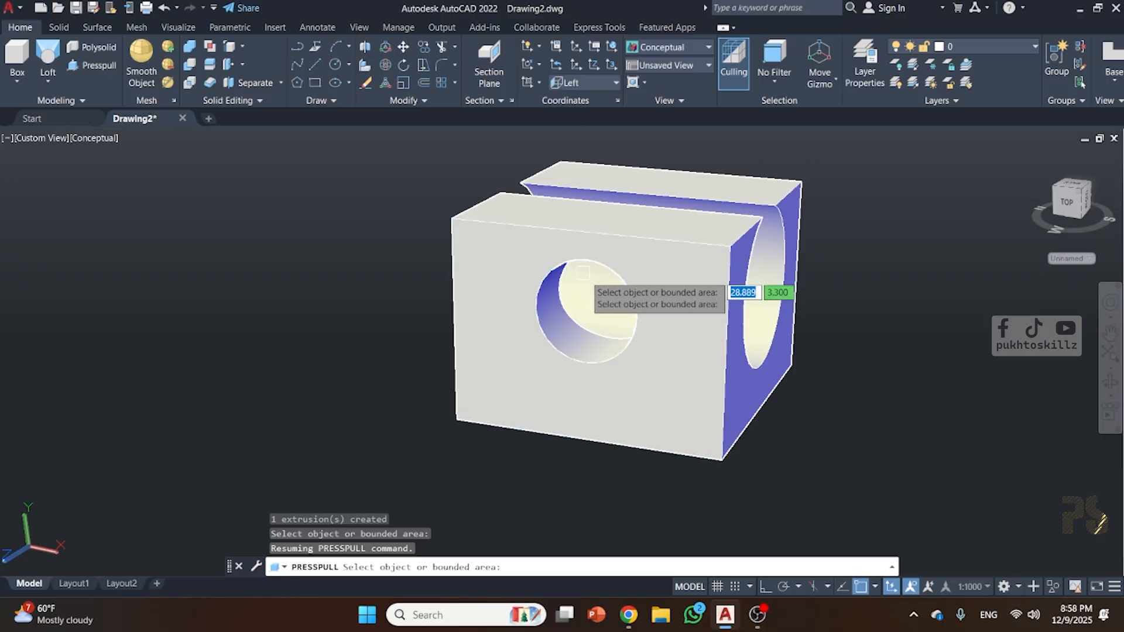
{"action": "key", "text": "Return"}
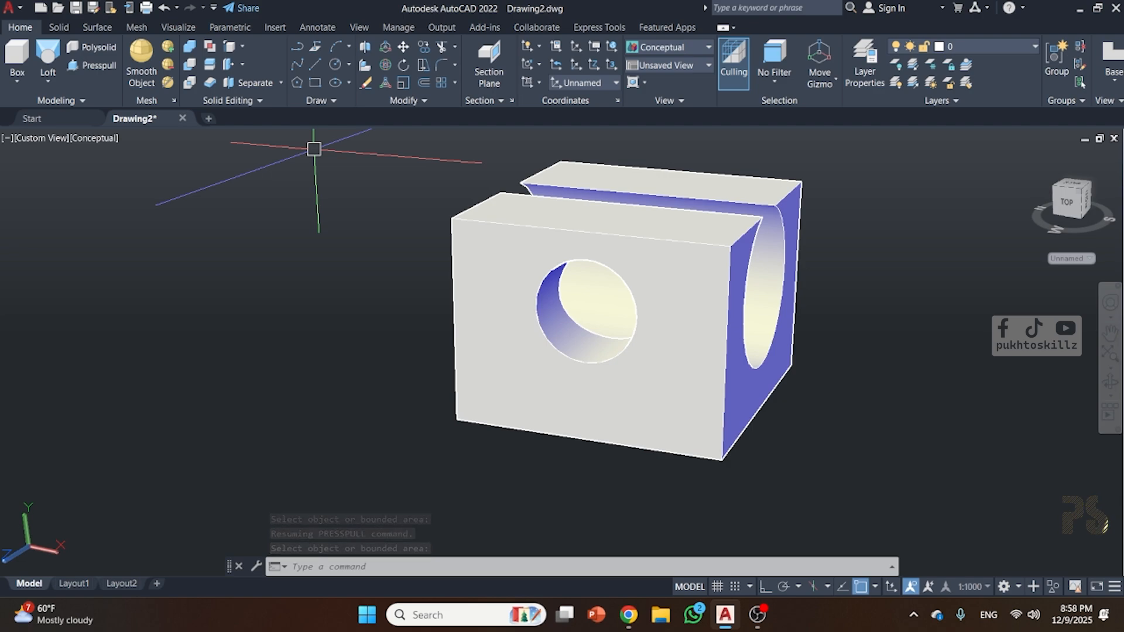
- Reset the user coordinate system to World
{"action": "left_click", "coordinate": [586, 86]}
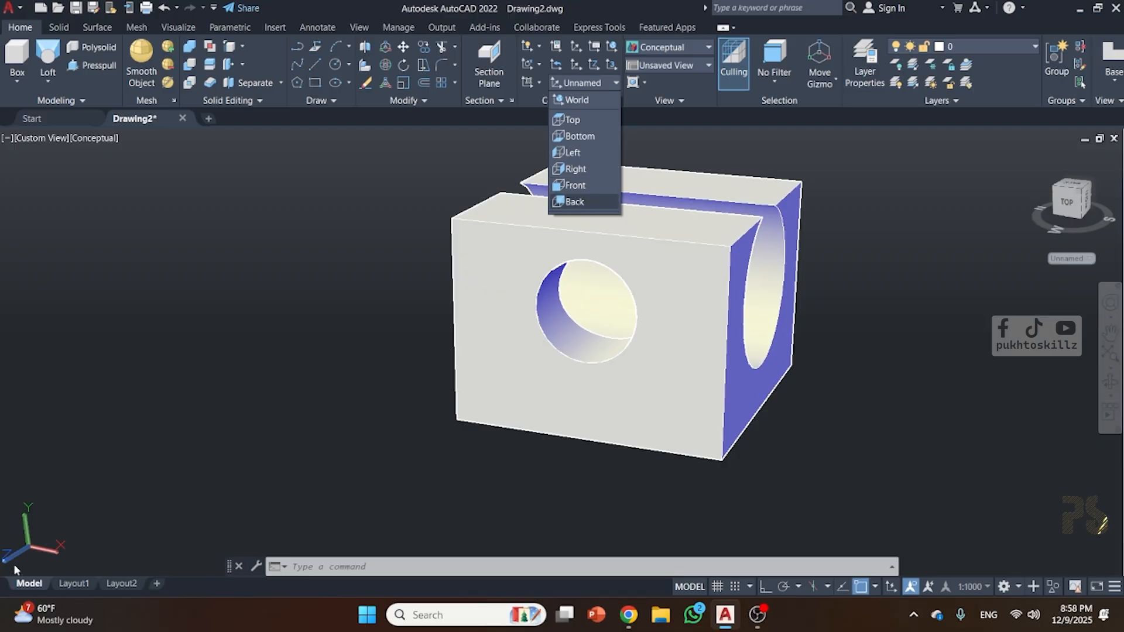
{"action": "left_click", "coordinate": [587, 100]}
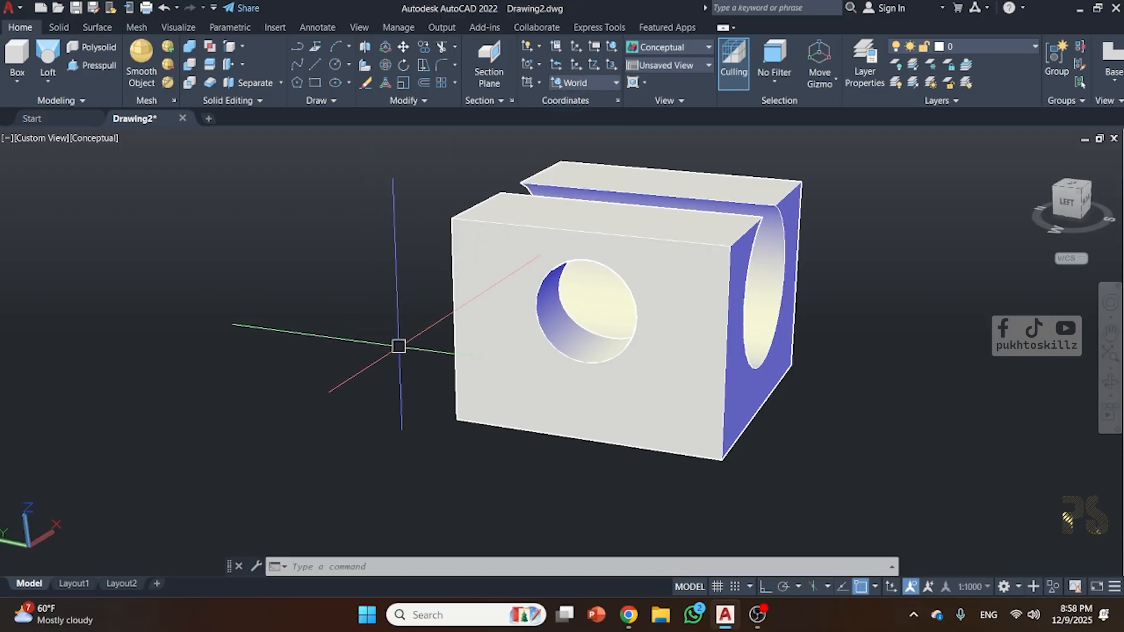